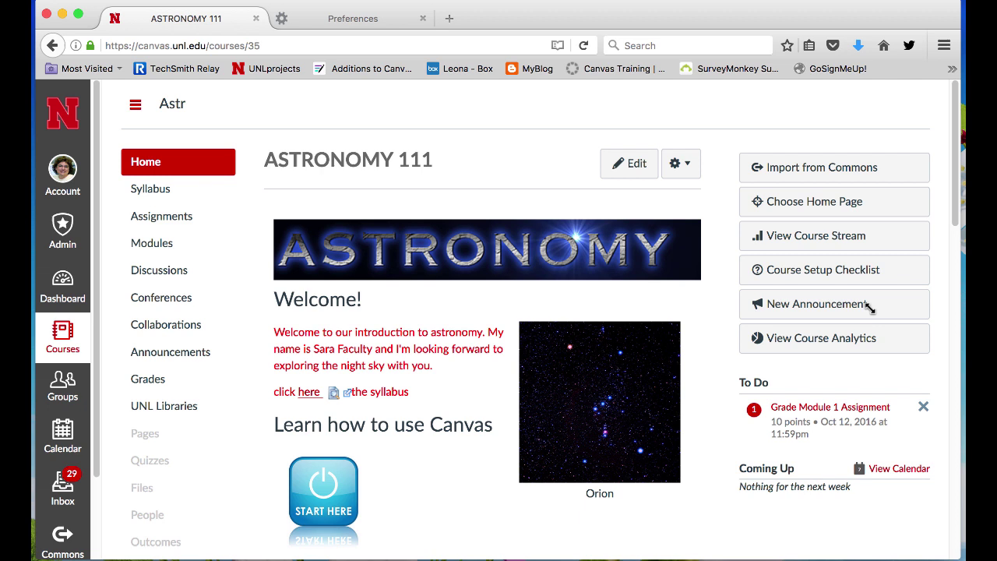
{"action": "left_click", "coordinate": [908, 2]}
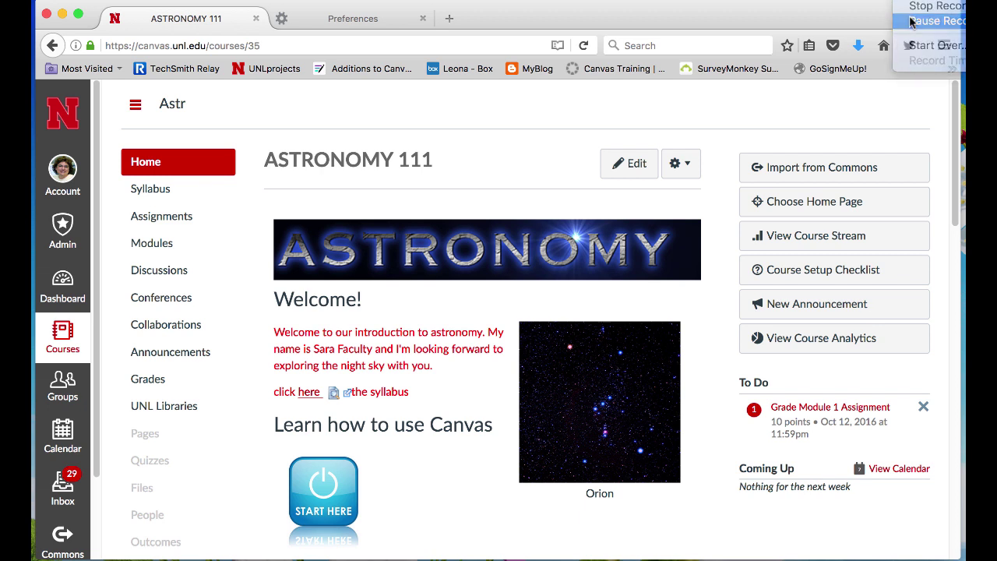
{"action": "left_click", "coordinate": [750, 323]}
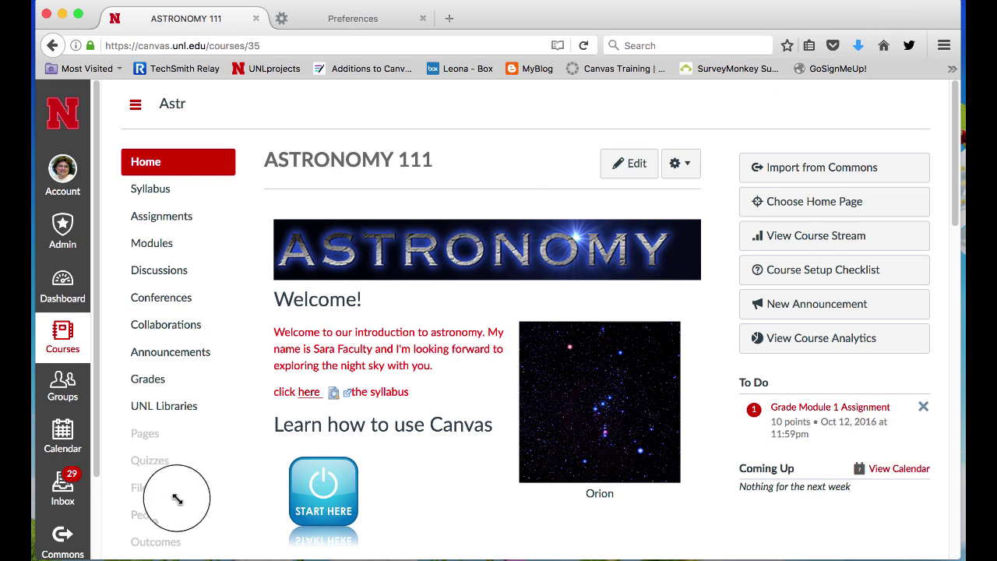
Step: Go to the course's People page and start creating a new group set
{"action": "left_click", "coordinate": [146, 515]}
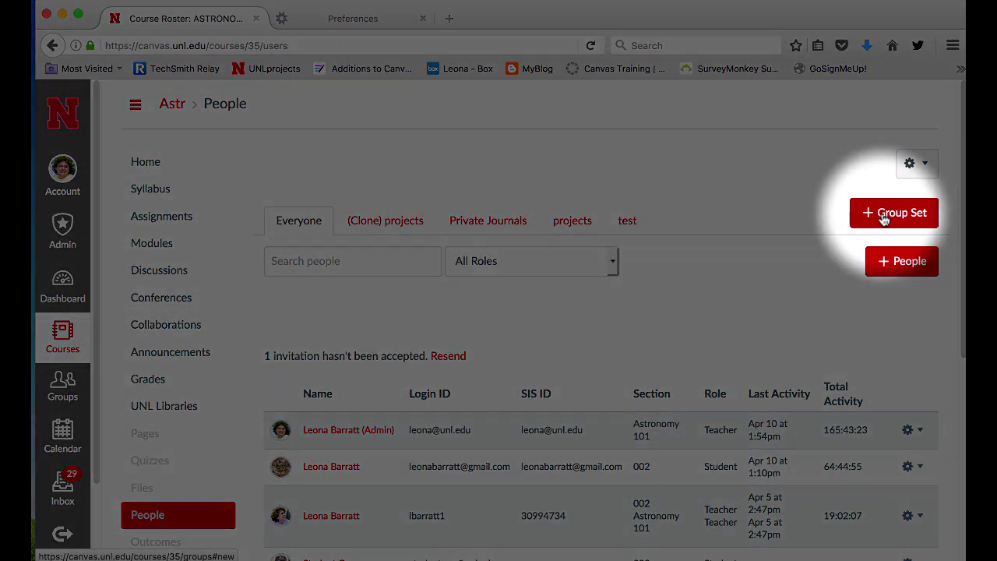
{"action": "left_click", "coordinate": [883, 220]}
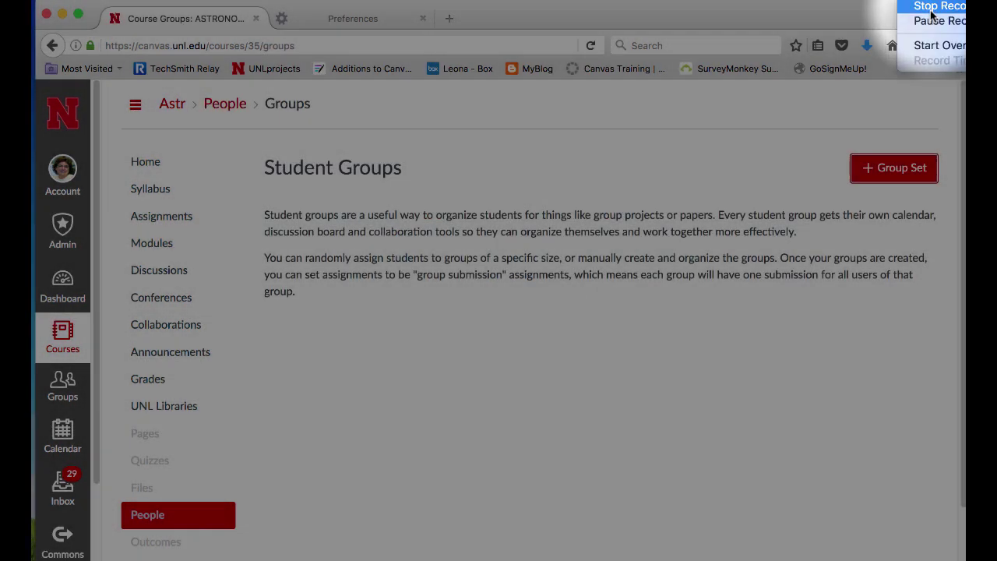
{"action": "left_click", "coordinate": [930, 22]}
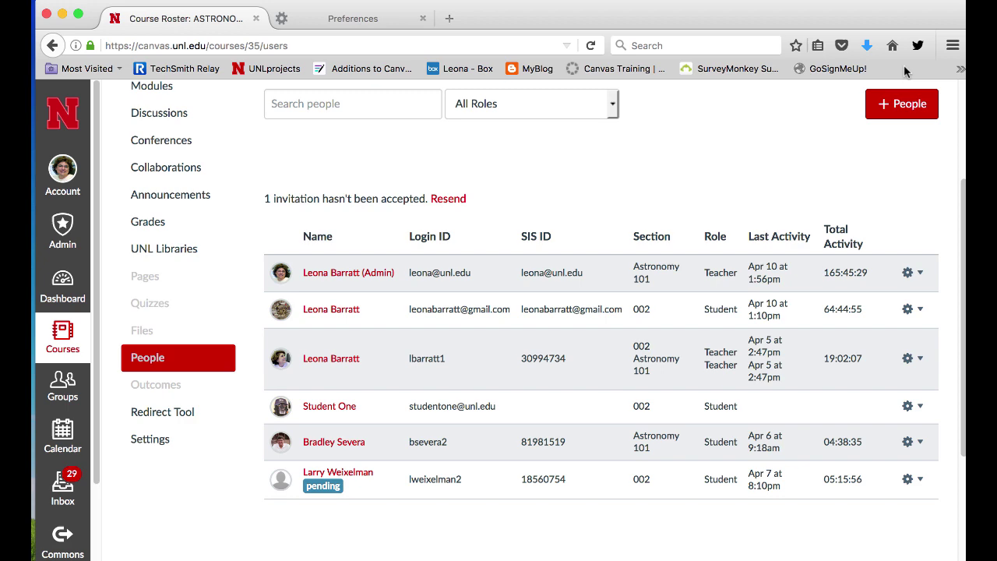
{"action": "scroll", "coordinate": [962, 192], "scroll_direction": "up", "scroll_amount": 5}
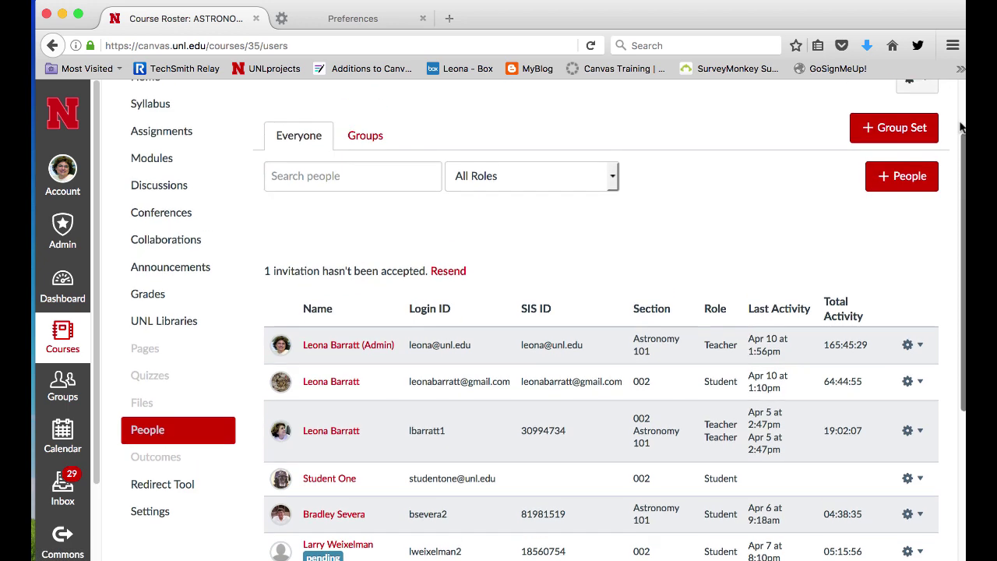
{"action": "left_click", "coordinate": [892, 181]}
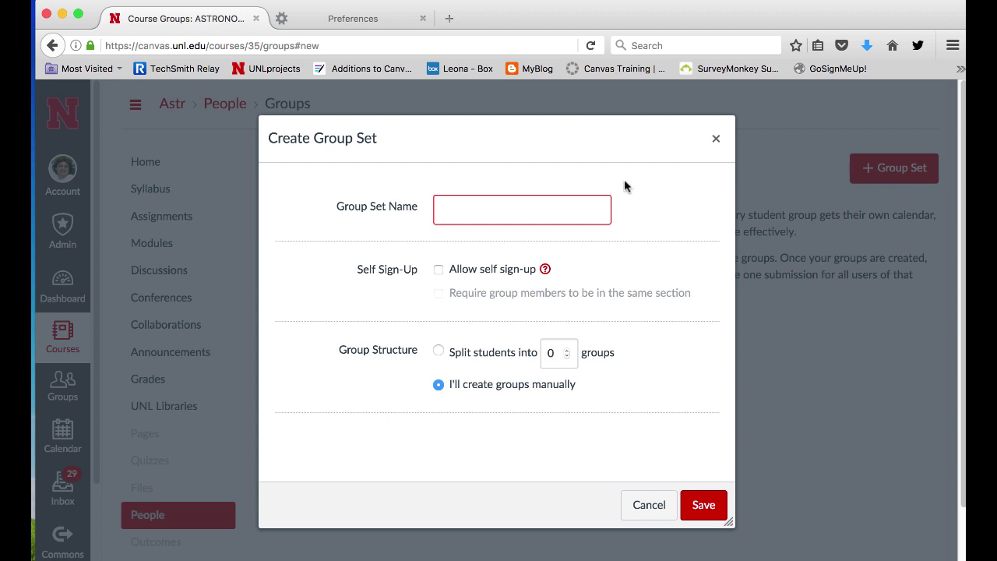
Step: Create the group set with the name "Private Journals" and students split into 4 groups
{"action": "type", "text": "Jou"}
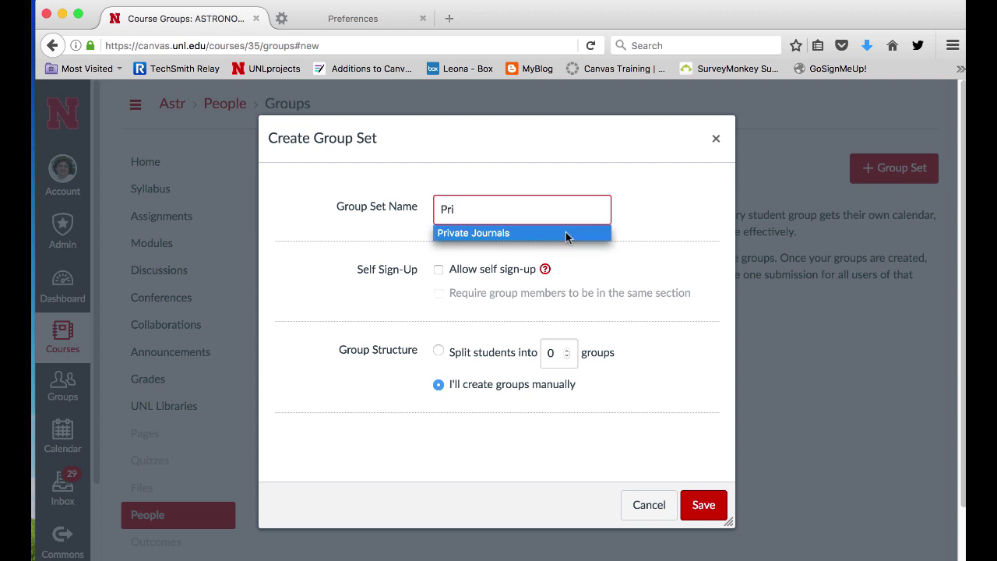
{"action": "left_click", "coordinate": [568, 234]}
{"action": "left_click", "coordinate": [537, 354]}
{"action": "type", "text": "4"}
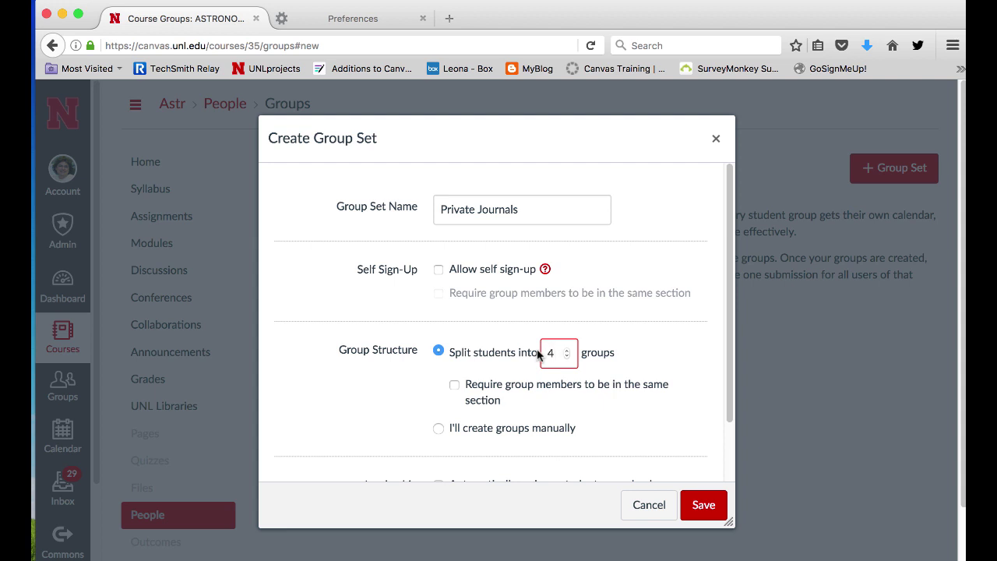
{"action": "scroll", "coordinate": [721, 374], "scroll_direction": "down", "scroll_amount": 3}
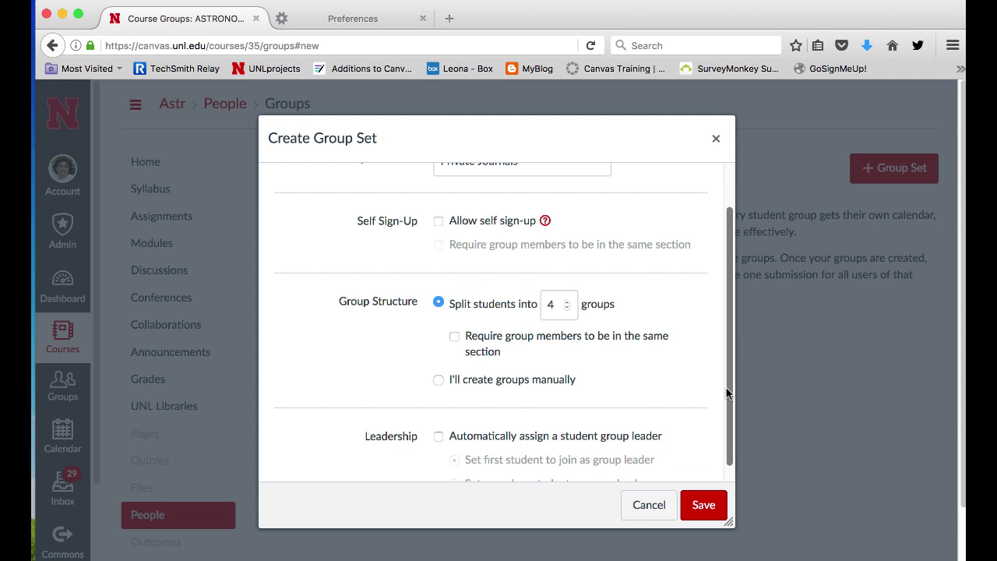
{"action": "left_click", "coordinate": [694, 504]}
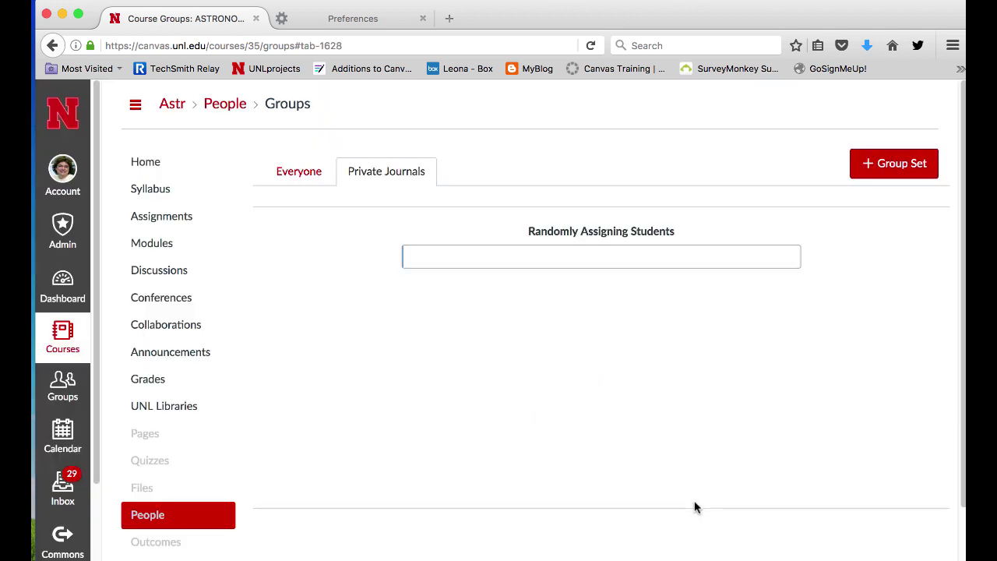
Step: Expand the groups Private Journal 1 through Private Journal 4 to check which student is assigned to each
{"action": "left_click", "coordinate": [452, 311]}
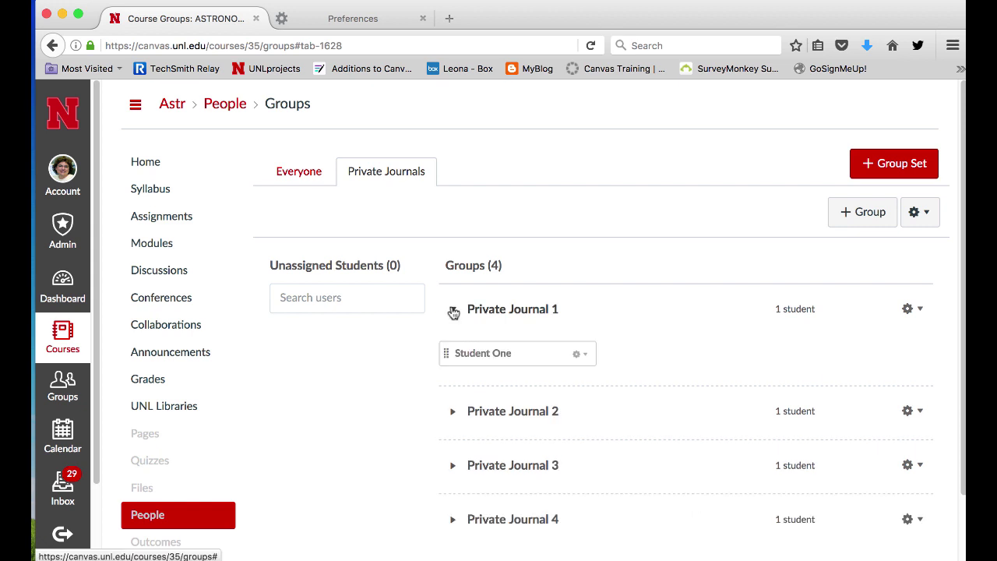
{"action": "left_click", "coordinate": [451, 411]}
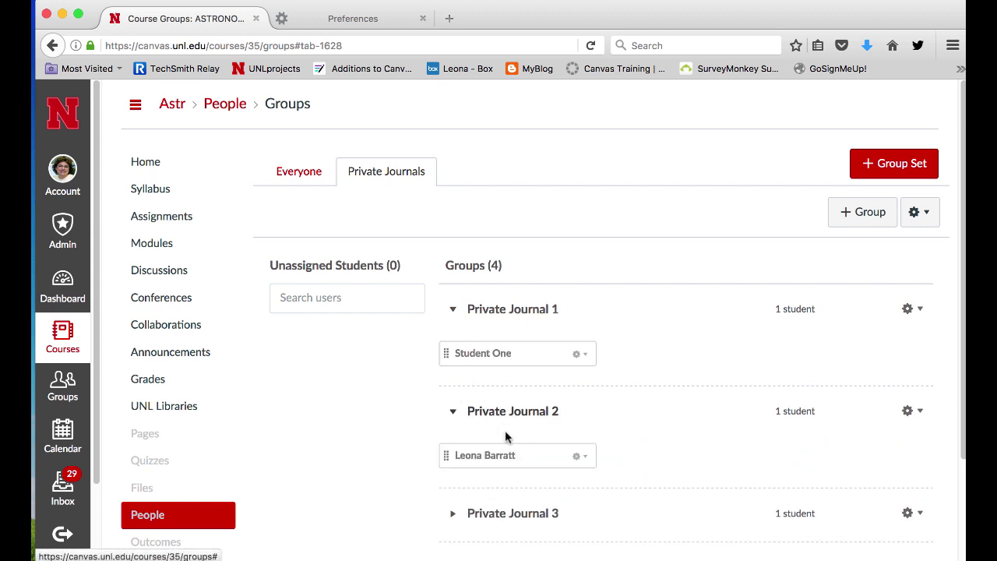
{"action": "left_click", "coordinate": [452, 514]}
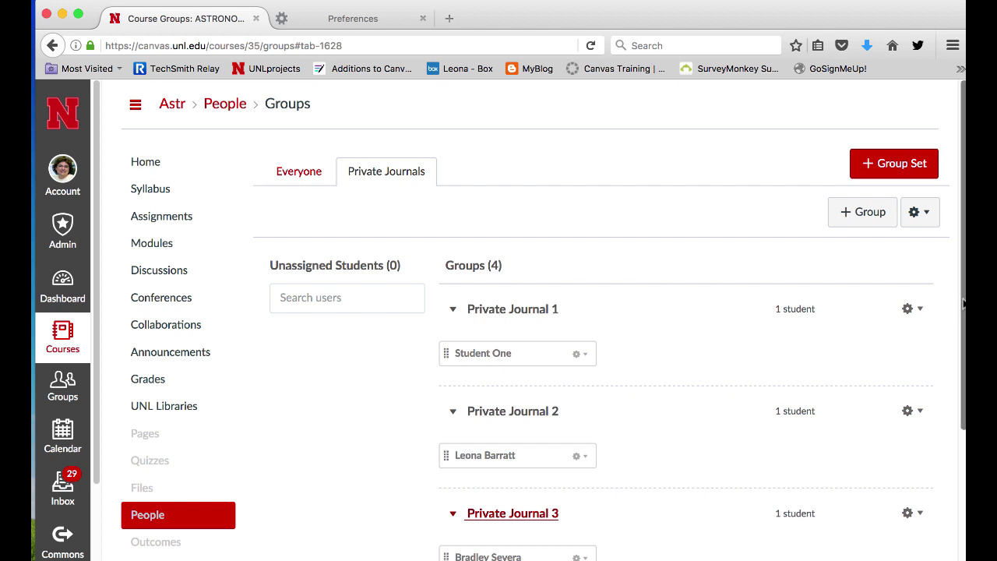
{"action": "scroll", "coordinate": [963, 303], "scroll_direction": "down", "scroll_amount": 3}
{"action": "left_click", "coordinate": [657, 488]}
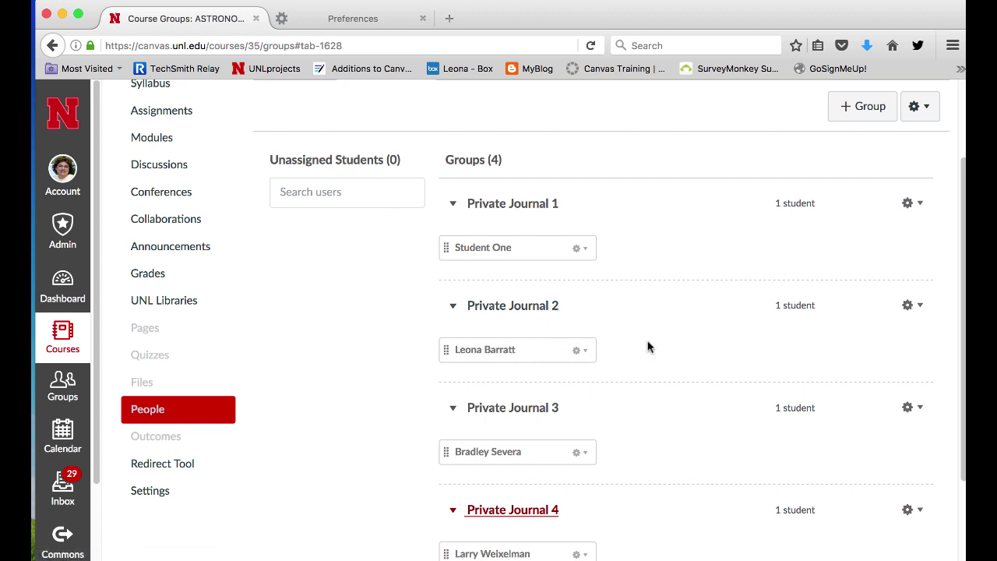
Step: Rename the Private Journal 2 group, replacing its number with the assigned student's last name
{"action": "left_click", "coordinate": [919, 308]}
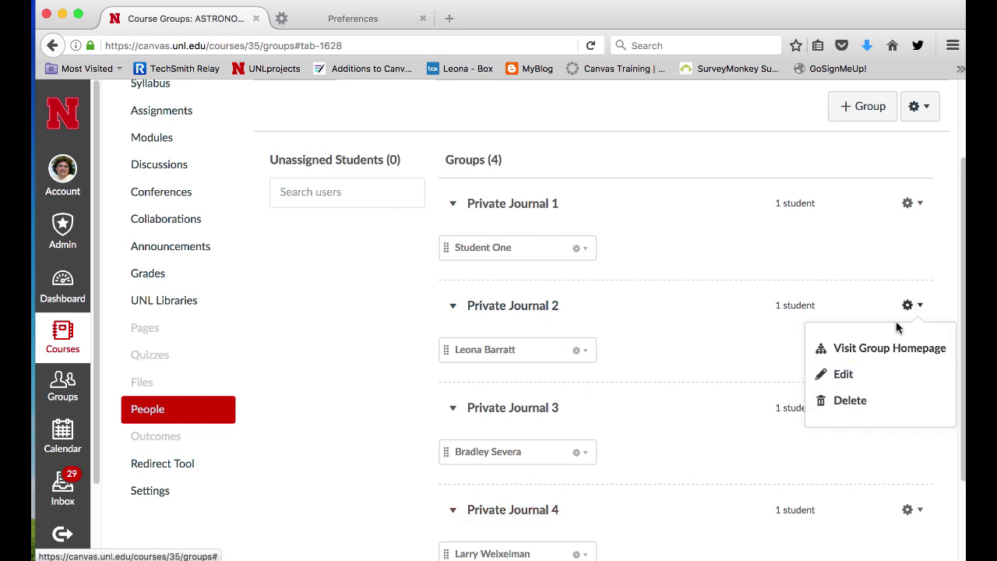
{"action": "left_click", "coordinate": [857, 377]}
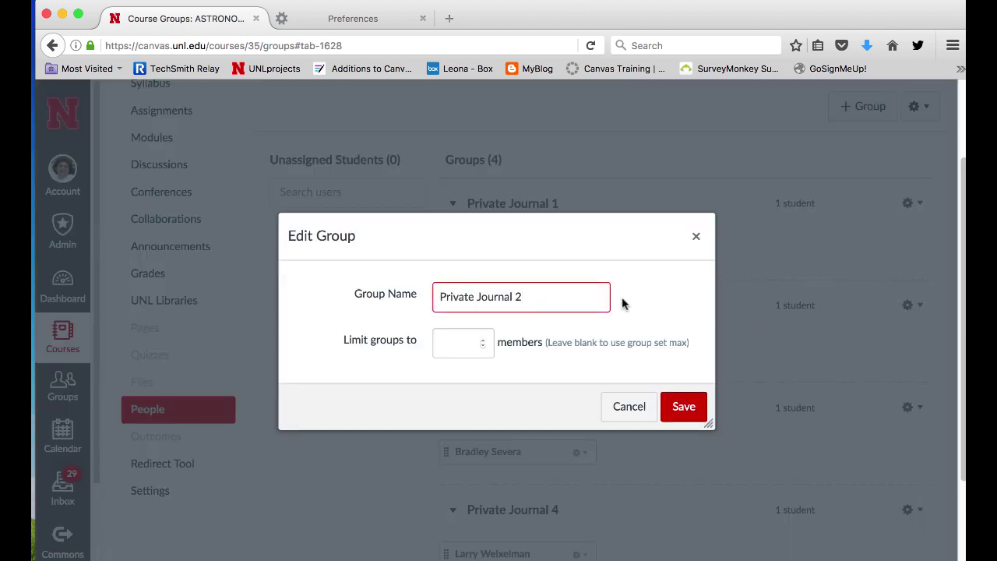
{"action": "left_click_drag", "start_coordinate": [526, 297], "coordinate": [511, 300]}
{"action": "key", "text": "BackSpace"}
{"action": "type", "text": "Barratt"}
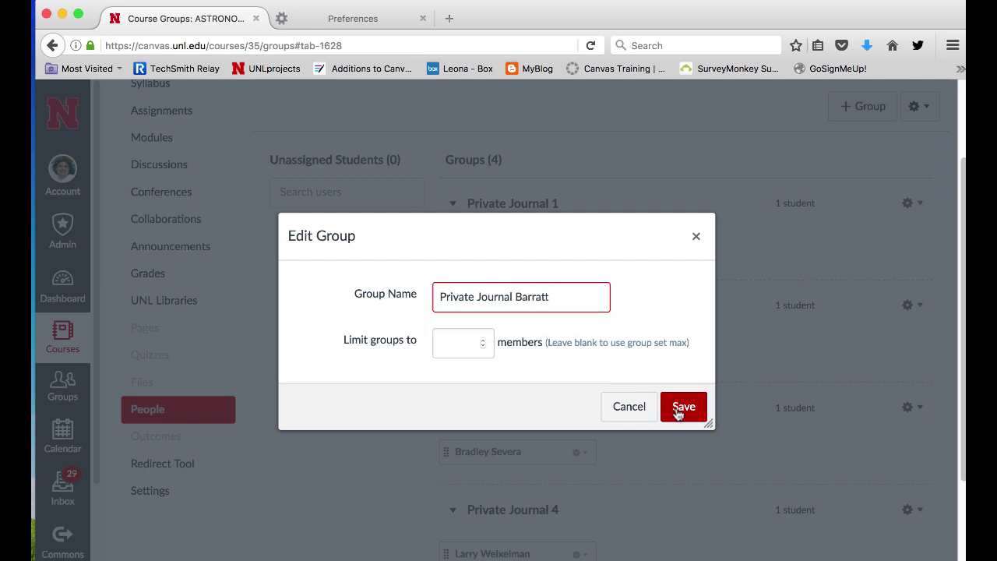
{"action": "left_click", "coordinate": [677, 412]}
Step: Rename the Private Journal 3 group, replacing its number with the assigned student's last name
{"action": "left_click", "coordinate": [917, 307]}
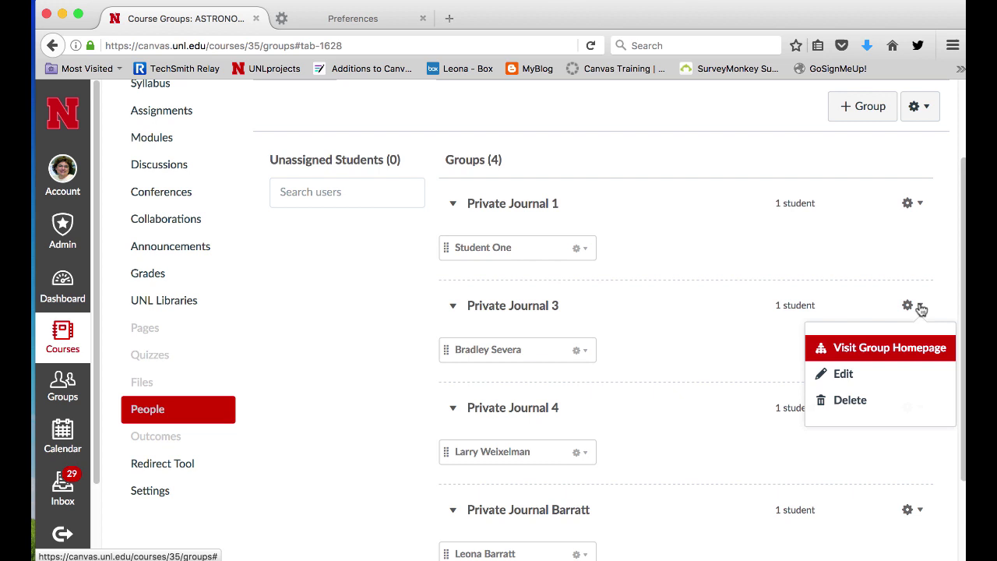
{"action": "left_click", "coordinate": [859, 373]}
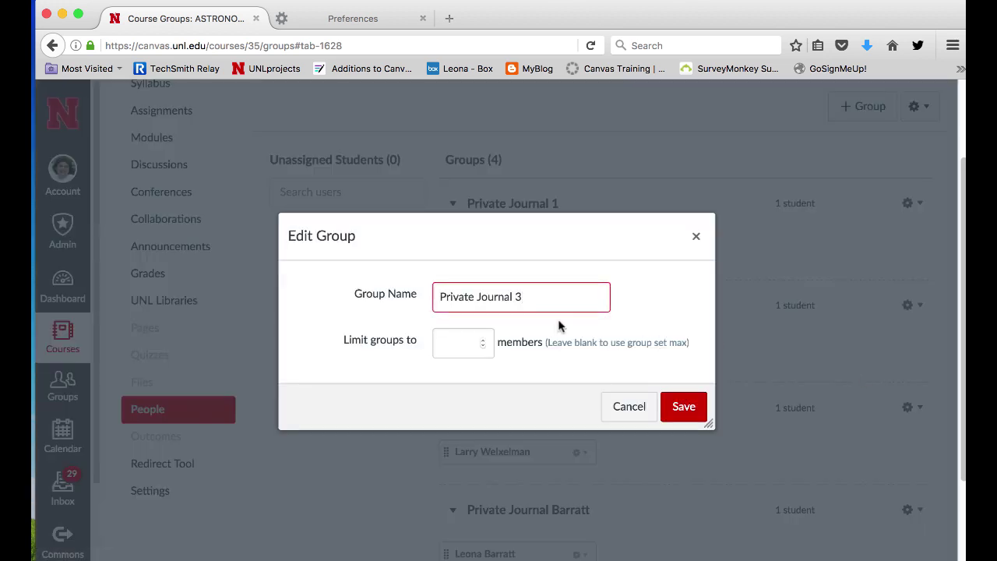
{"action": "double_click", "coordinate": [519, 297]}
{"action": "type", "text": "Severa"}
{"action": "left_click", "coordinate": [686, 406]}
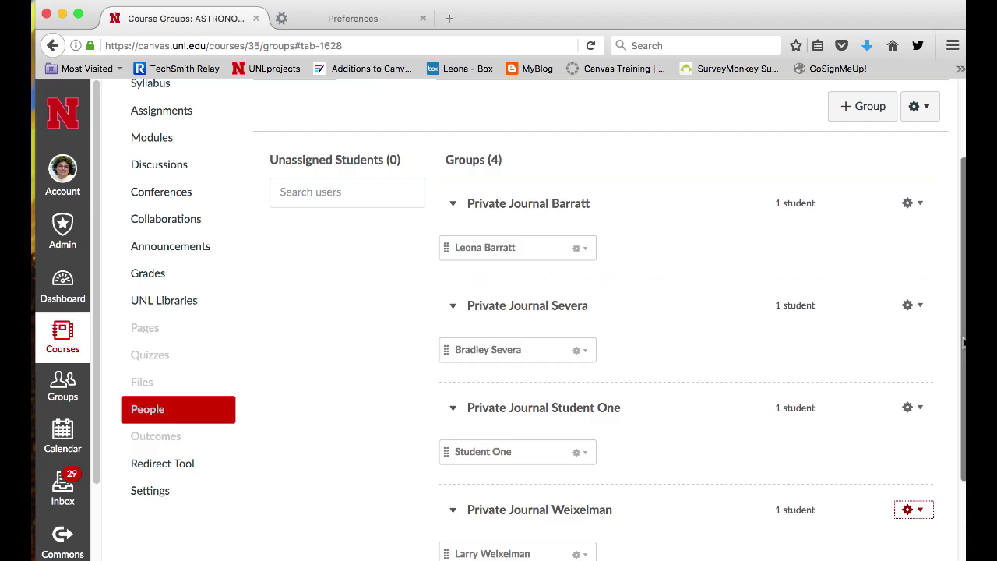
{"action": "left_click_drag", "start_coordinate": [963, 345], "coordinate": [964, 373]}
{"action": "scroll", "coordinate": [951, 319], "scroll_direction": "up", "scroll_amount": 3}
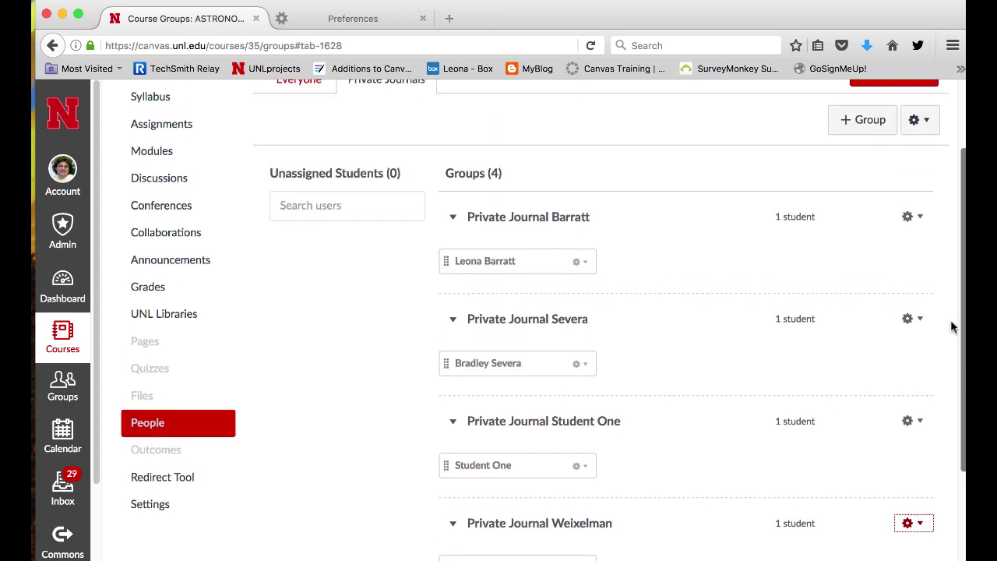
{"action": "scroll", "coordinate": [949, 285], "scroll_direction": "down", "scroll_amount": 3}
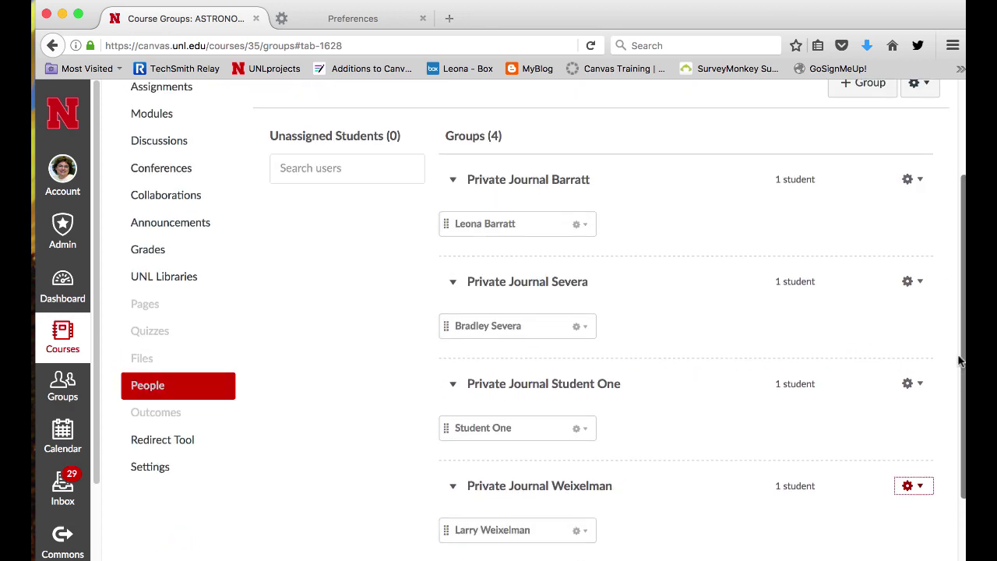
{"action": "scroll", "coordinate": [954, 327], "scroll_direction": "up", "scroll_amount": 3}
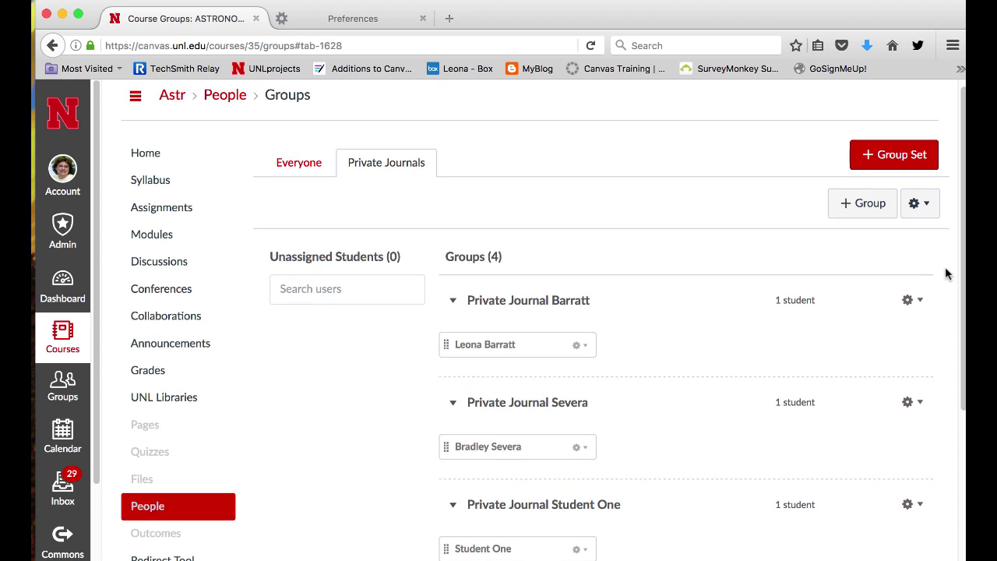
{"action": "scroll", "coordinate": [234, 288], "scroll_direction": "down", "scroll_amount": 1}
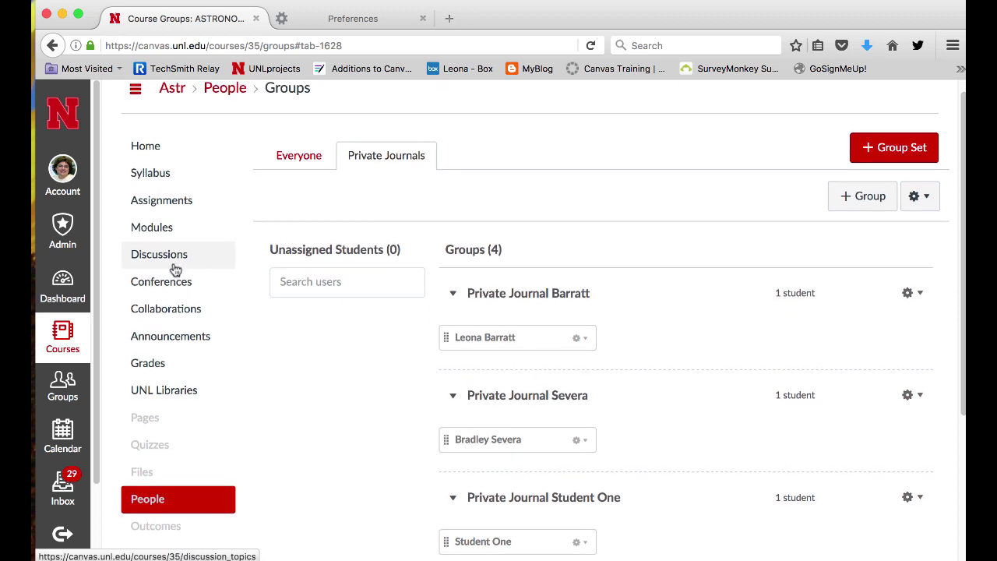
Step: Start a new course discussion titled "Unit 1 Journal" with a prompt asking for thoughts about Unit 1, its best parts and difficult areas
{"action": "left_click", "coordinate": [169, 257]}
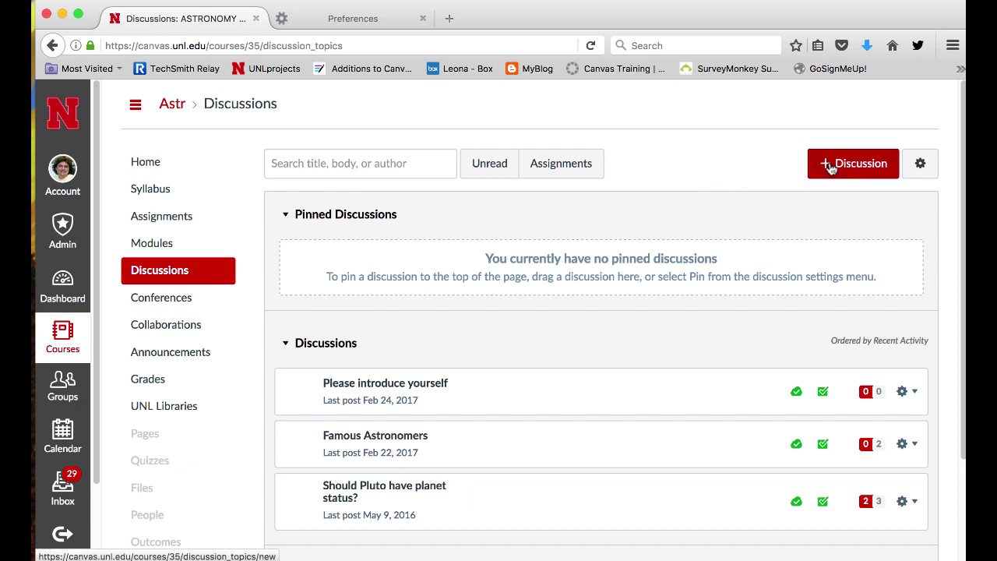
{"action": "left_click", "coordinate": [830, 168]}
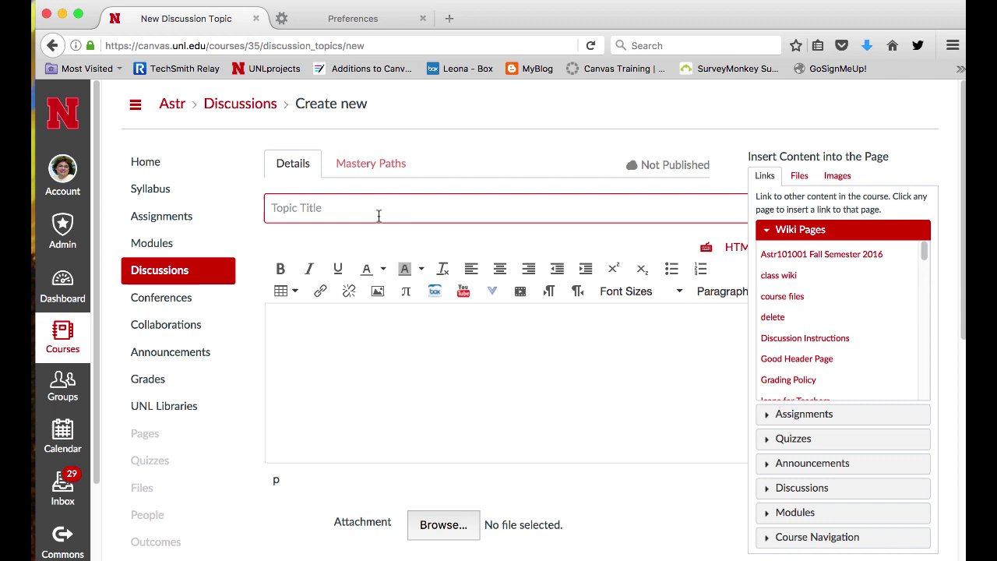
{"action": "type", "text": "Un"}
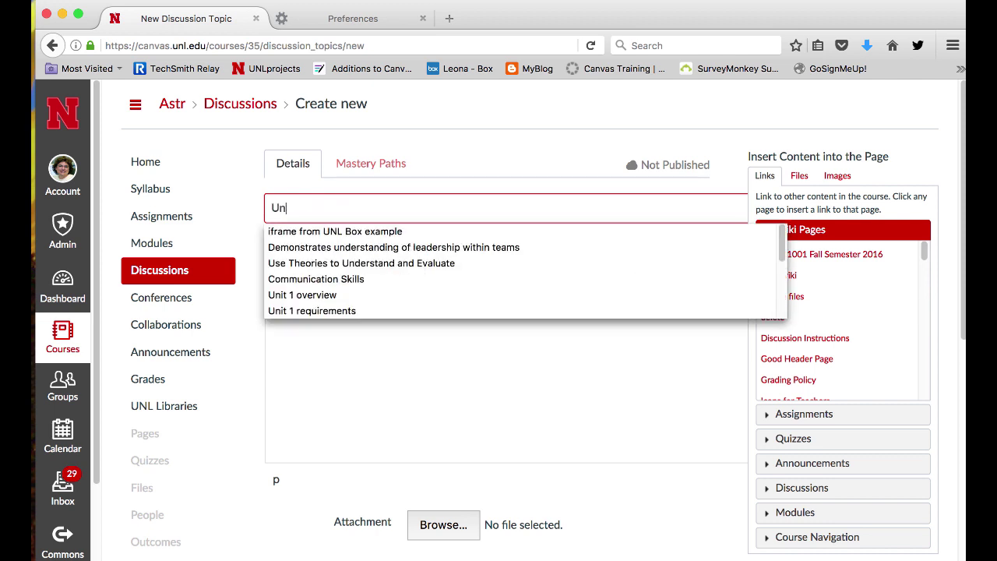
{"action": "type", "text": "it 1 "}
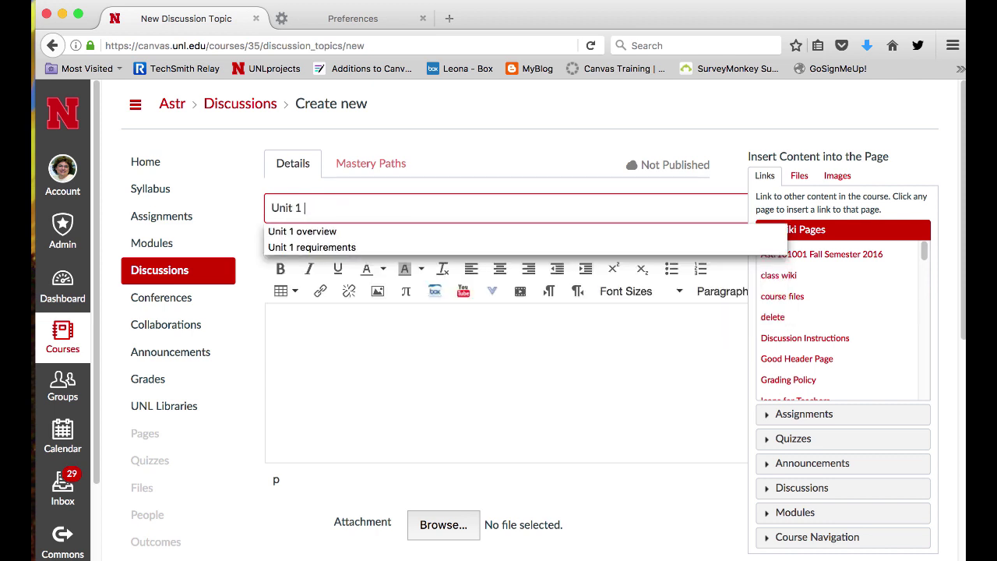
{"action": "type", "text": "Journal"}
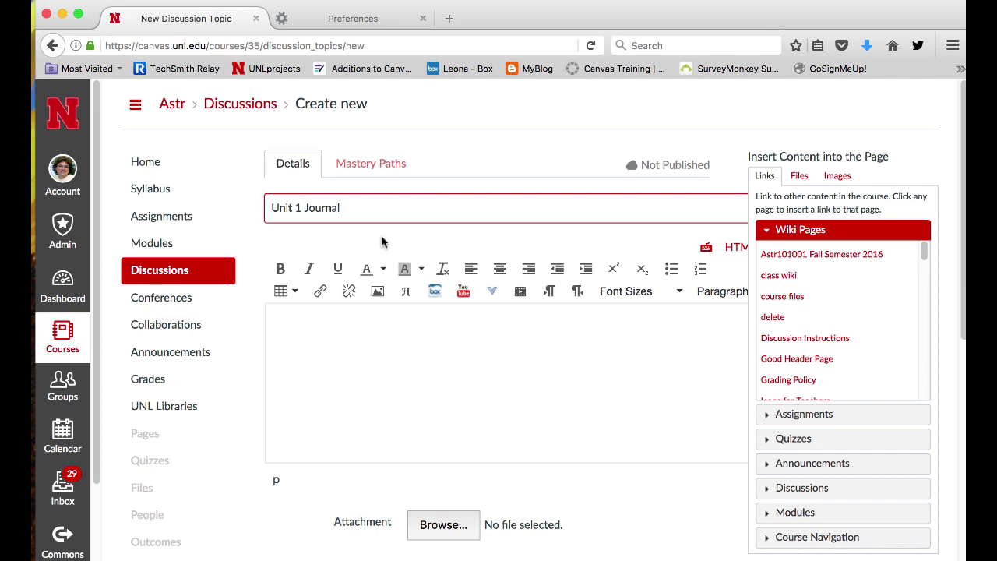
{"action": "left_click", "coordinate": [295, 326]}
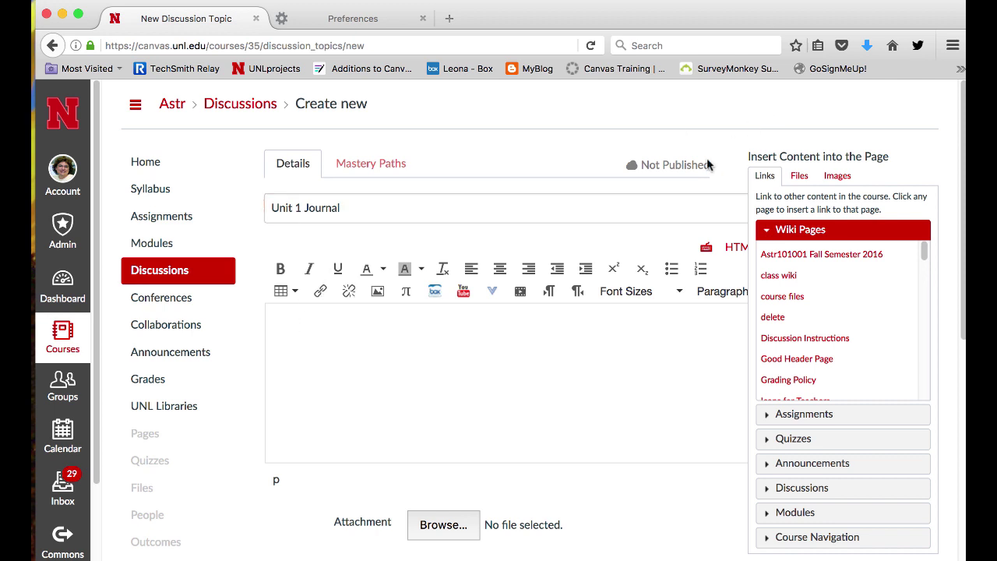
{"action": "type", "text": "Please post your thoughts about Unit 1. Which parts did you like the best? Was there any areas that were difficult? Any other thoughts about Unit 1?"}
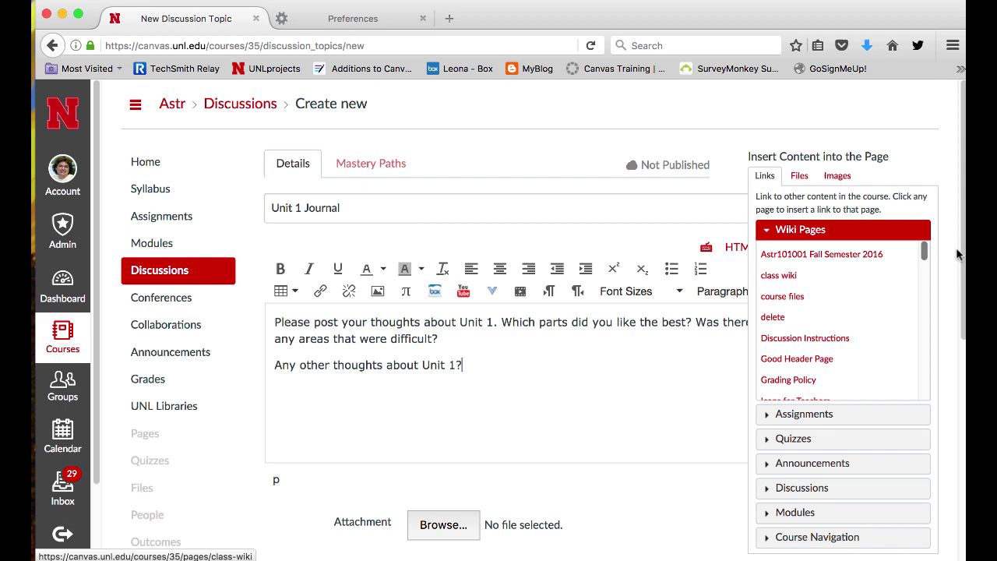
Step: Make the discussion graded and set it up as a group discussion using the Private Journals group set
{"action": "left_click_drag", "start_coordinate": [964, 261], "coordinate": [963, 370]}
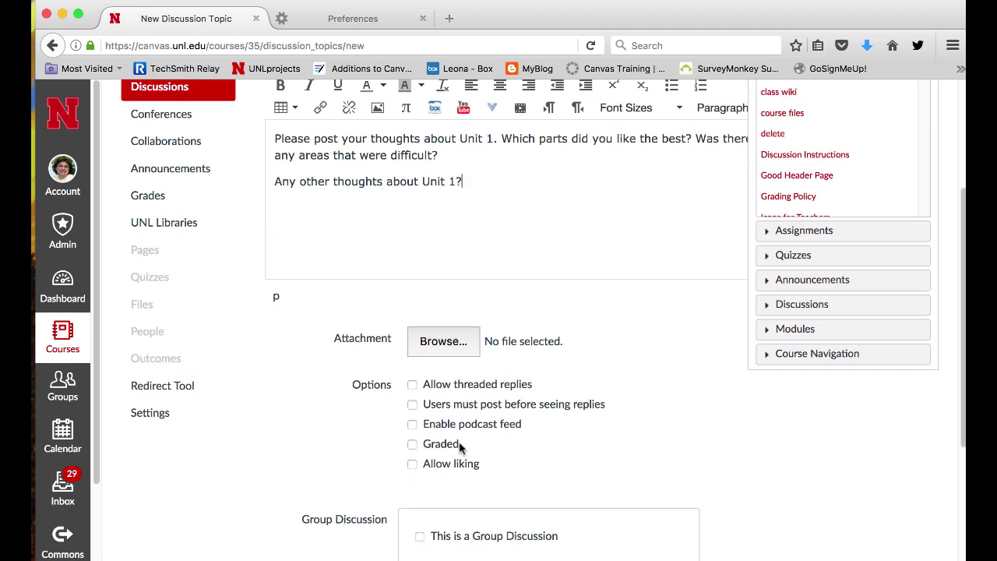
{"action": "left_click", "coordinate": [412, 443]}
{"action": "left_click_drag", "start_coordinate": [962, 312], "coordinate": [957, 381]}
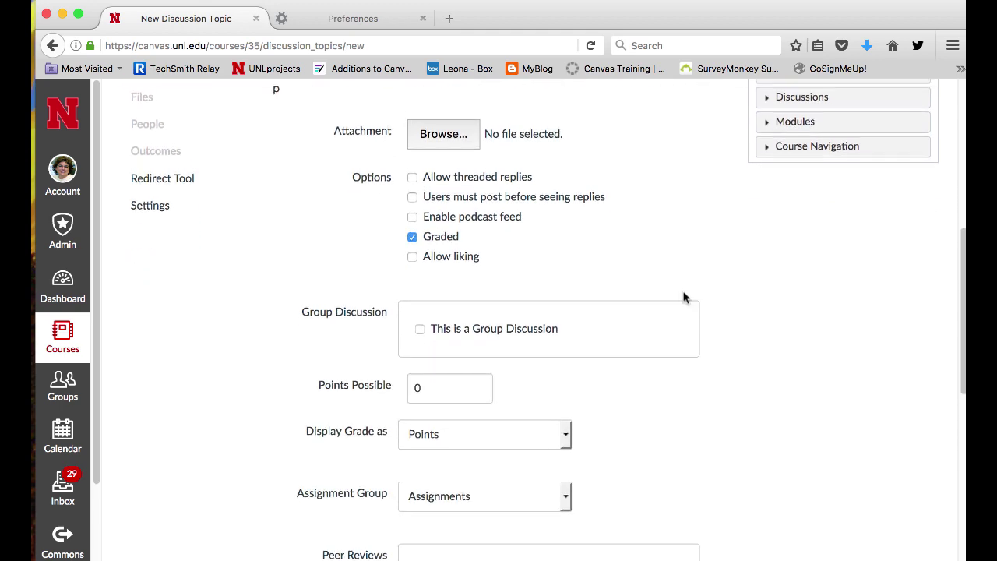
{"action": "left_click", "coordinate": [419, 332]}
{"action": "left_click", "coordinate": [589, 387]}
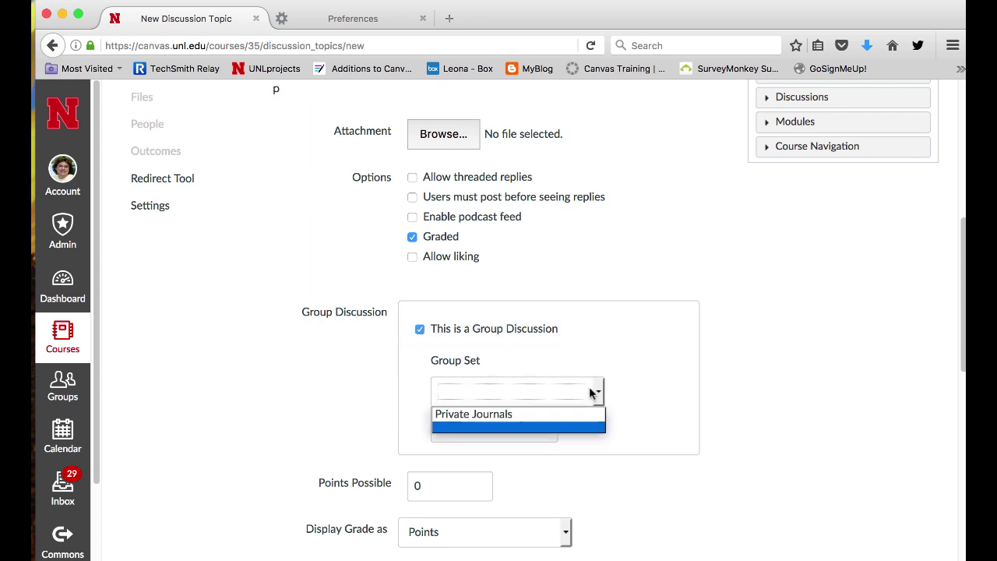
{"action": "left_click", "coordinate": [567, 416]}
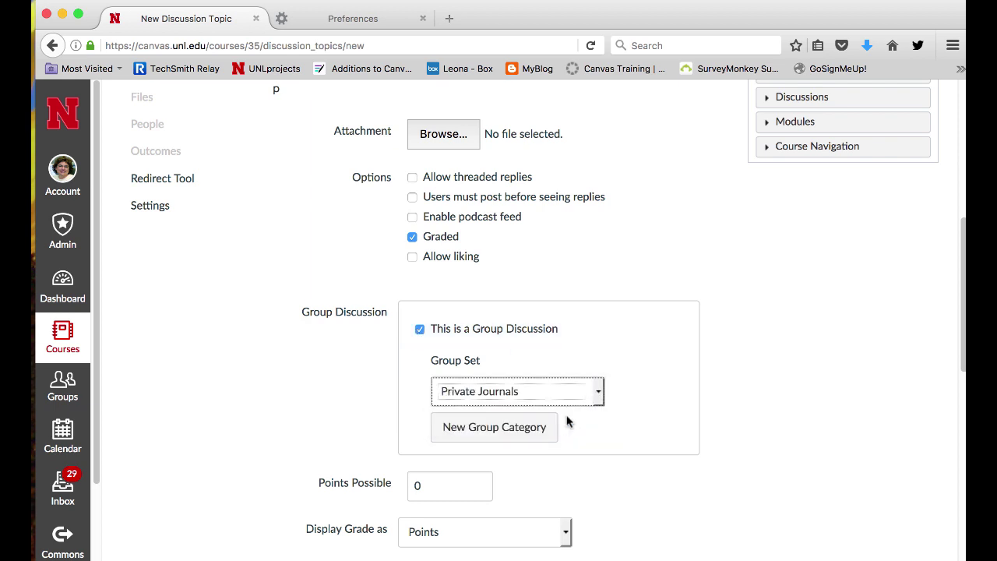
Step: Set the discussion's points possible to 10, and save and publish it
{"action": "double_click", "coordinate": [436, 491]}
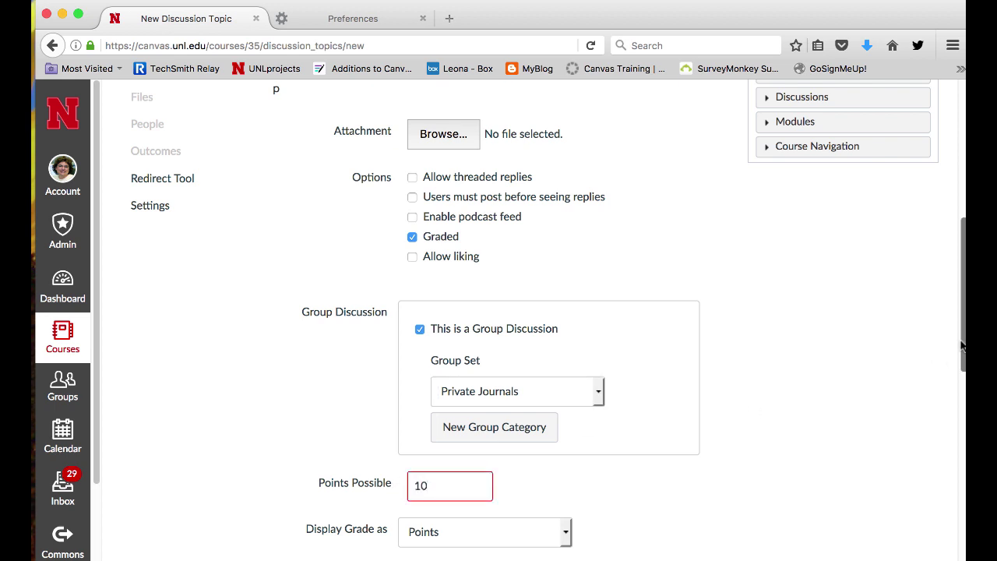
{"action": "left_click_drag", "start_coordinate": [963, 347], "coordinate": [685, 552]}
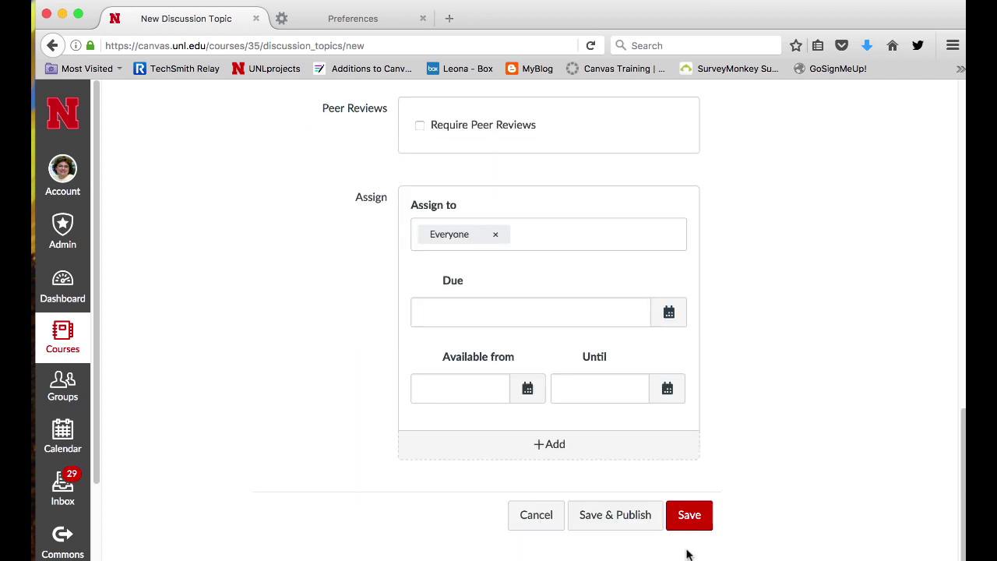
{"action": "left_click", "coordinate": [636, 519]}
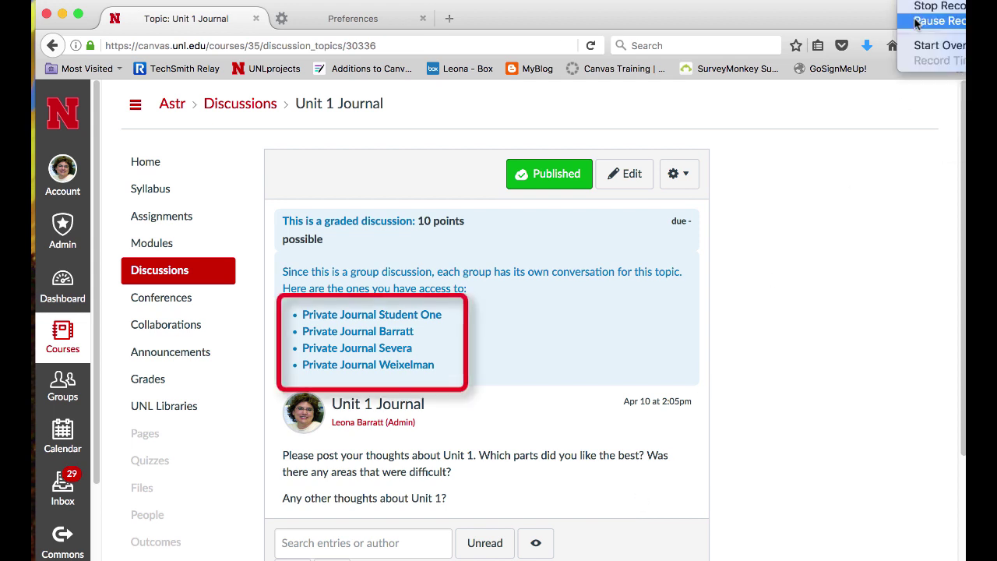
Step: Pin the Unit 1 Journal discussion by moving it into the Pinned Discussions section of the course's discussion list
{"action": "left_click", "coordinate": [950, 45]}
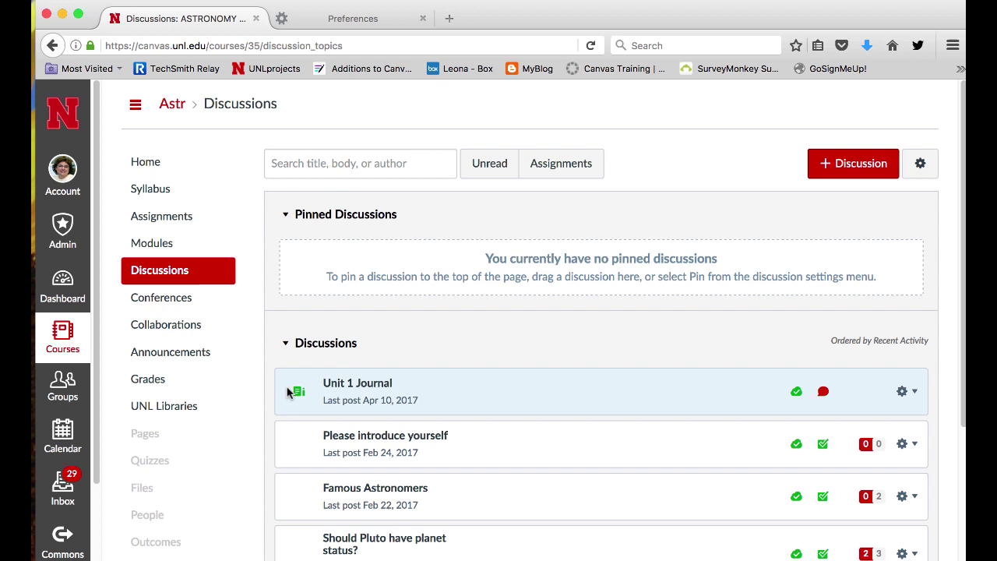
{"action": "left_click_drag", "start_coordinate": [292, 395], "coordinate": [308, 251]}
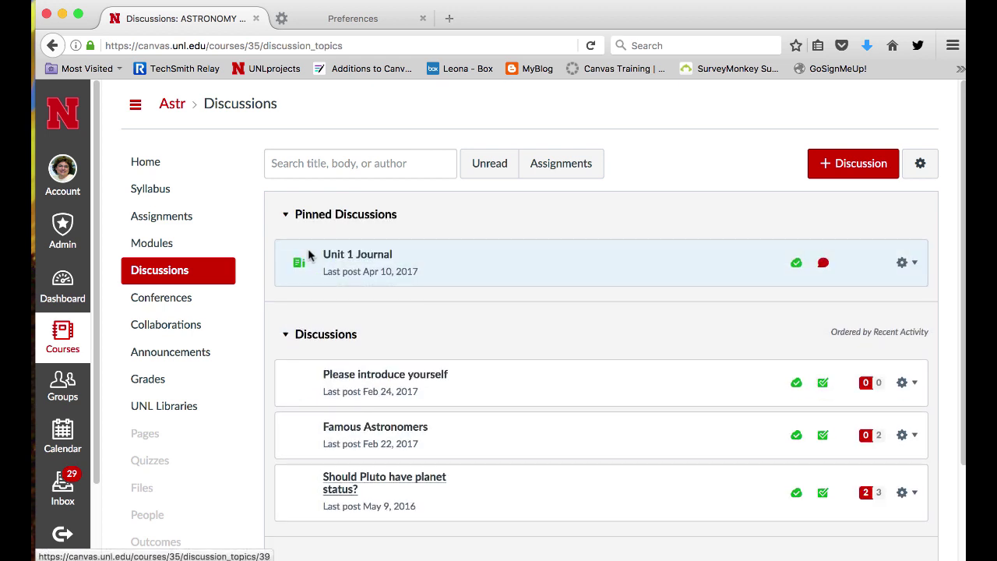
{"action": "left_click", "coordinate": [909, 1]}
{"action": "left_click", "coordinate": [937, 20]}
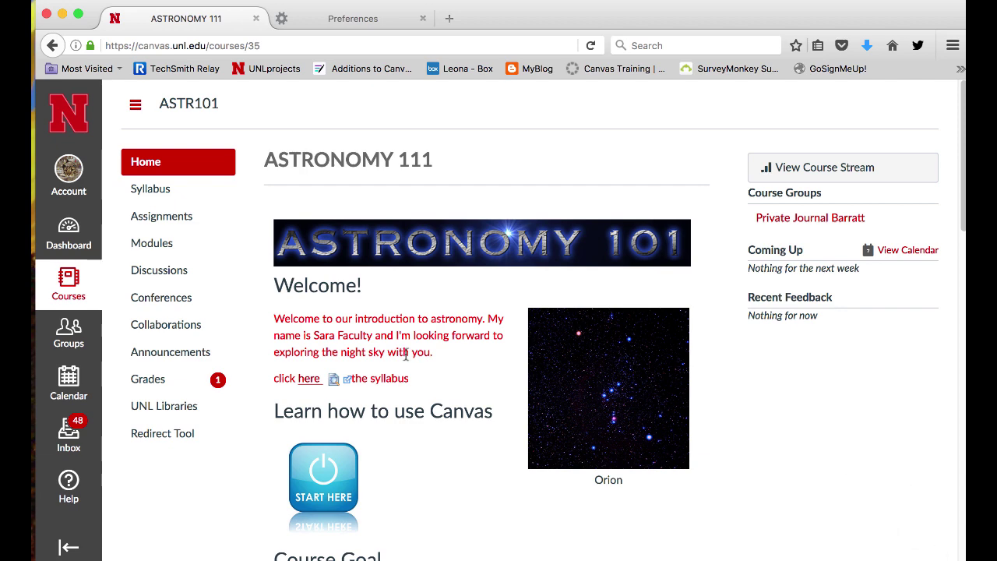
Step: In the student's course view, go to the student's private journal group and open its Unit 1 Journal discussion
{"action": "left_click", "coordinate": [71, 336]}
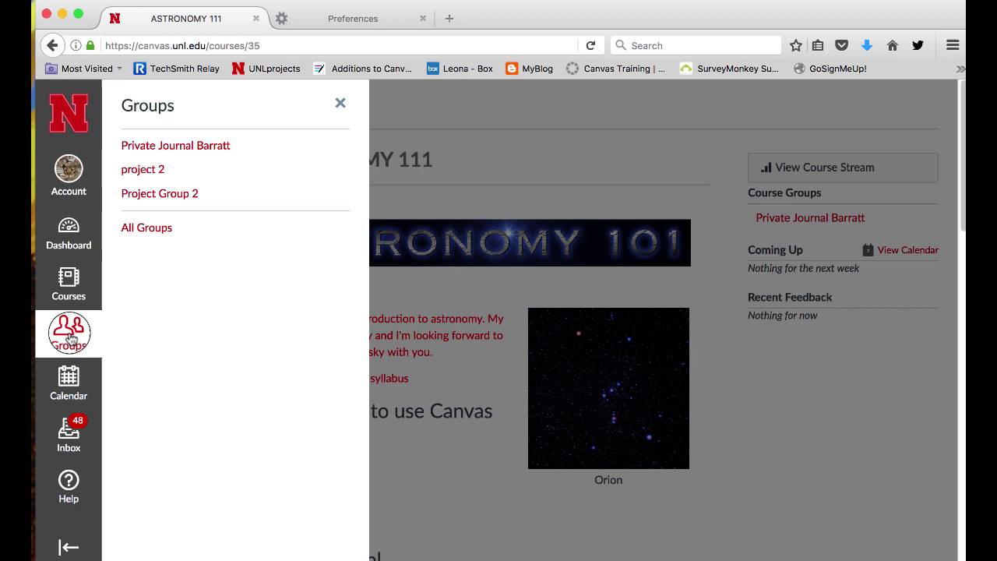
{"action": "left_click", "coordinate": [340, 105]}
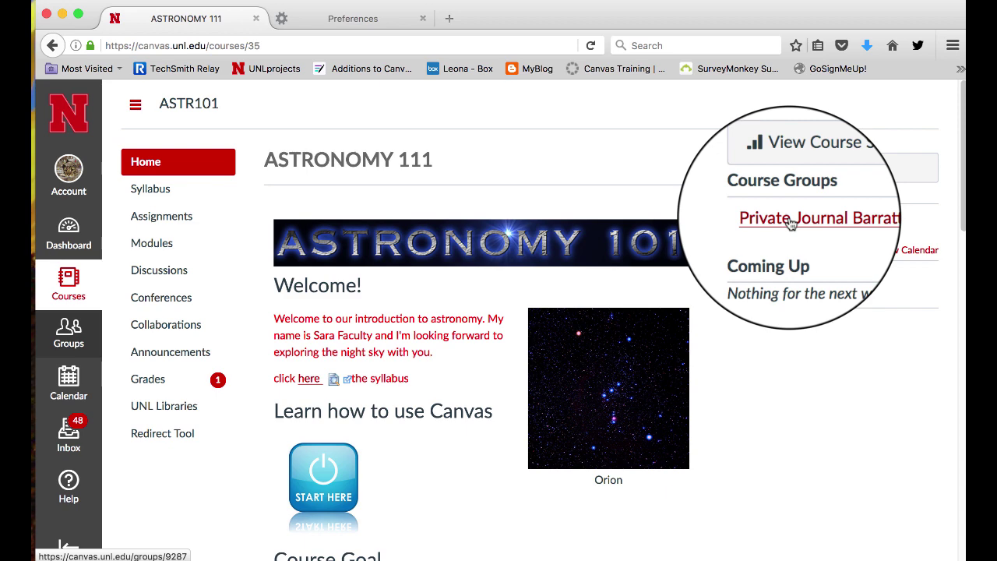
{"action": "left_click", "coordinate": [791, 224]}
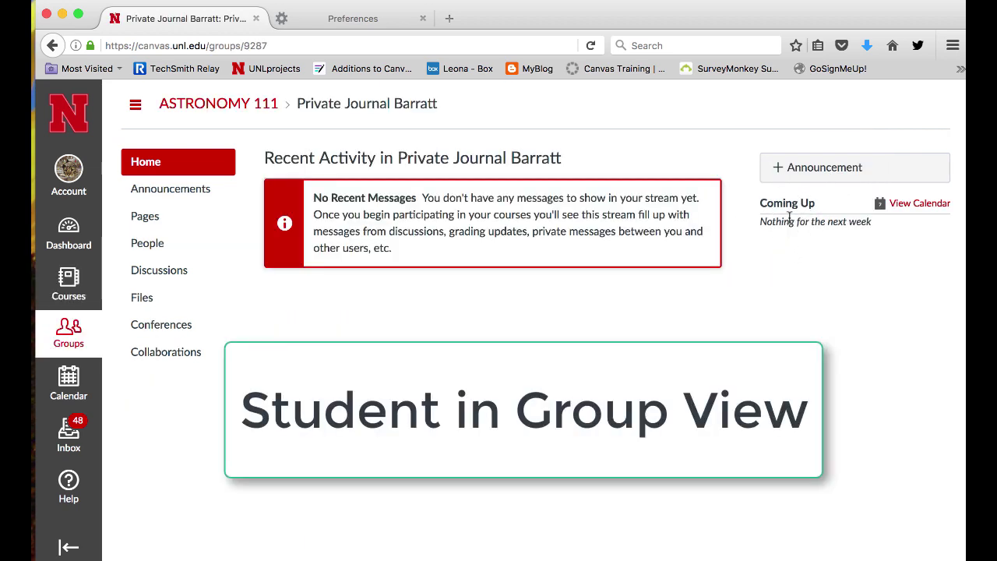
{"action": "left_click", "coordinate": [162, 273]}
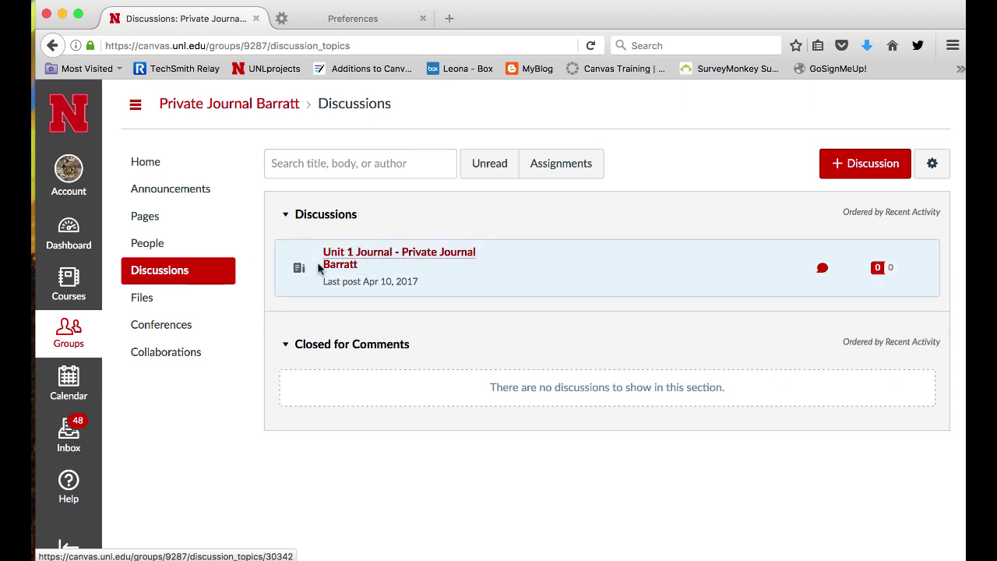
{"action": "left_click", "coordinate": [375, 258]}
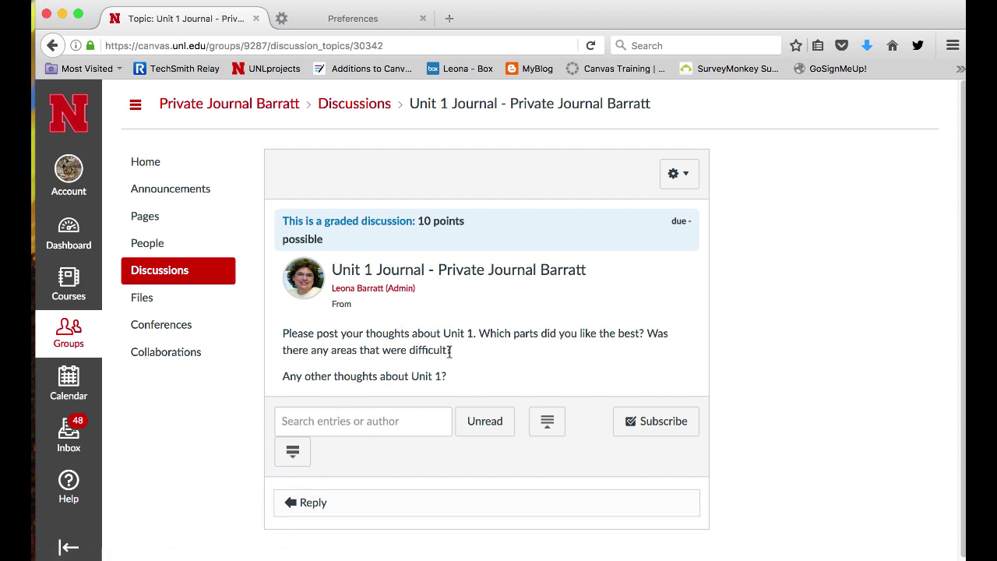
Step: Post a reply saying "I really enjoyed Unit 1. The guest speaker was amazing." and that homework was difficult because of not having the right book
{"action": "left_click", "coordinate": [316, 502]}
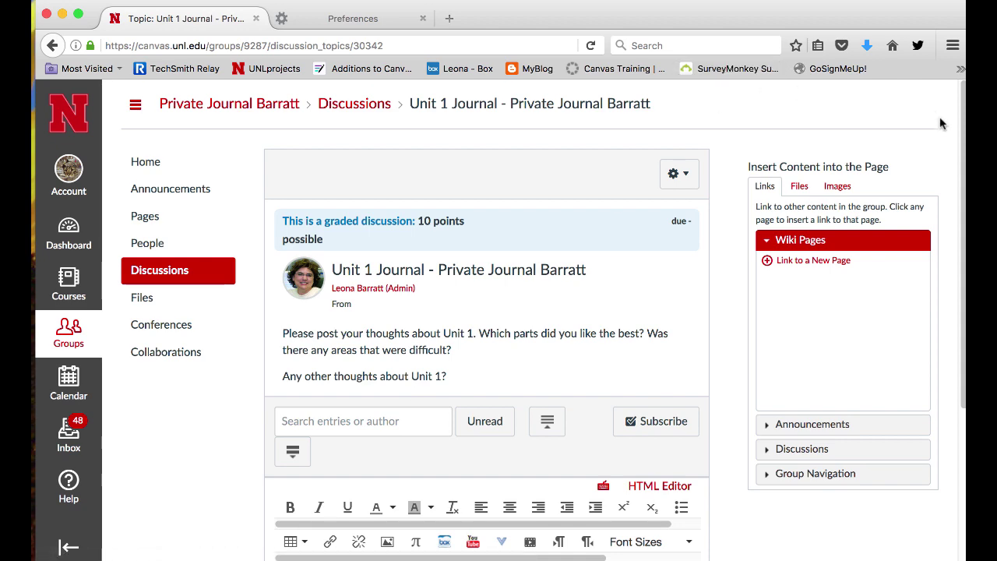
{"action": "scroll", "coordinate": [958, 199], "scroll_direction": "down", "scroll_amount": 3}
{"action": "scroll", "coordinate": [957, 199], "scroll_direction": "down", "scroll_amount": 2}
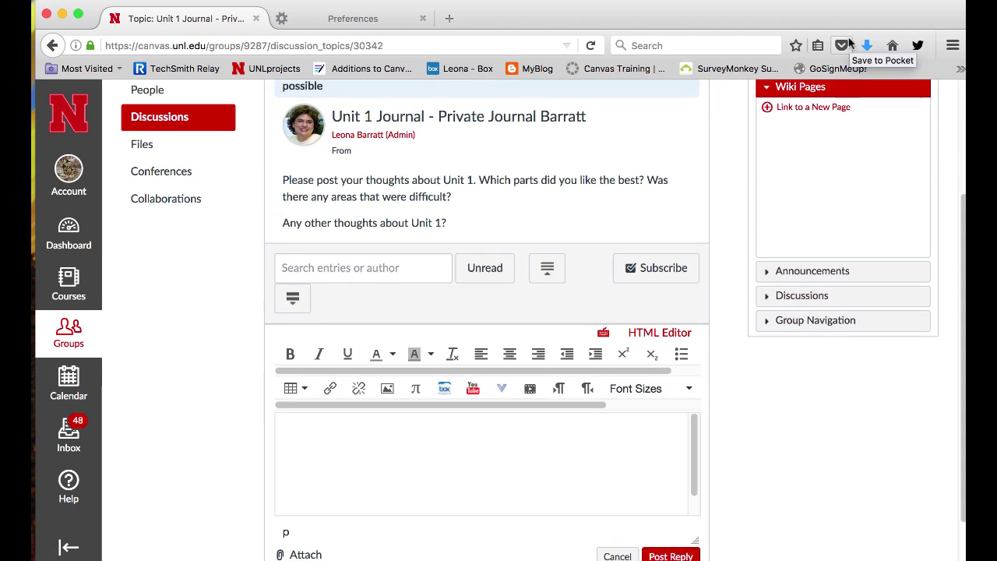
{"action": "type", "text": "I rea"}
{"action": "type", "text": "lly enjoyed Unit 1. The guest speaker was amazing."}
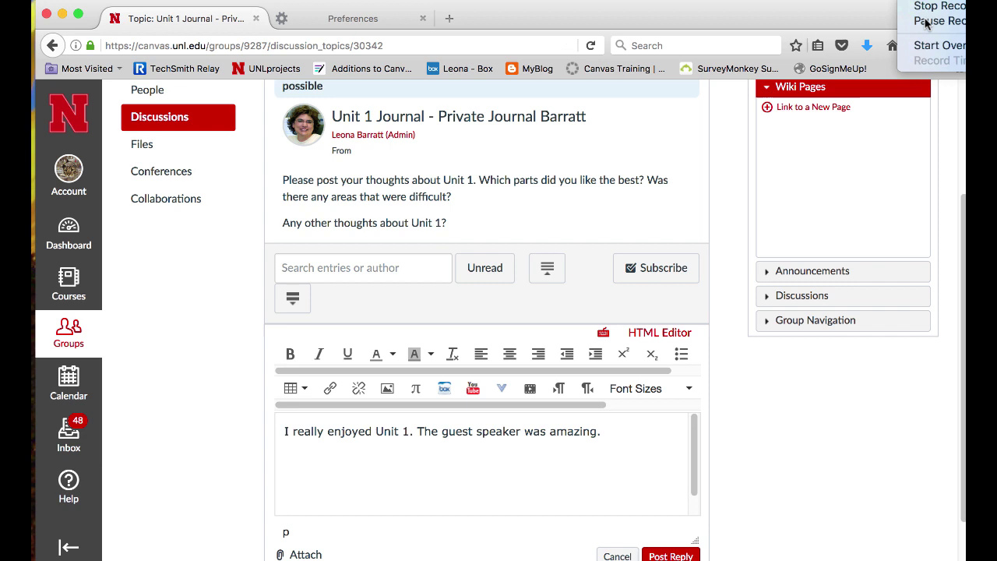
{"action": "key", "text": "Return"}
{"action": "type", "text": "I did have a difficult time with the homework but that was because I didn't have the right book."}
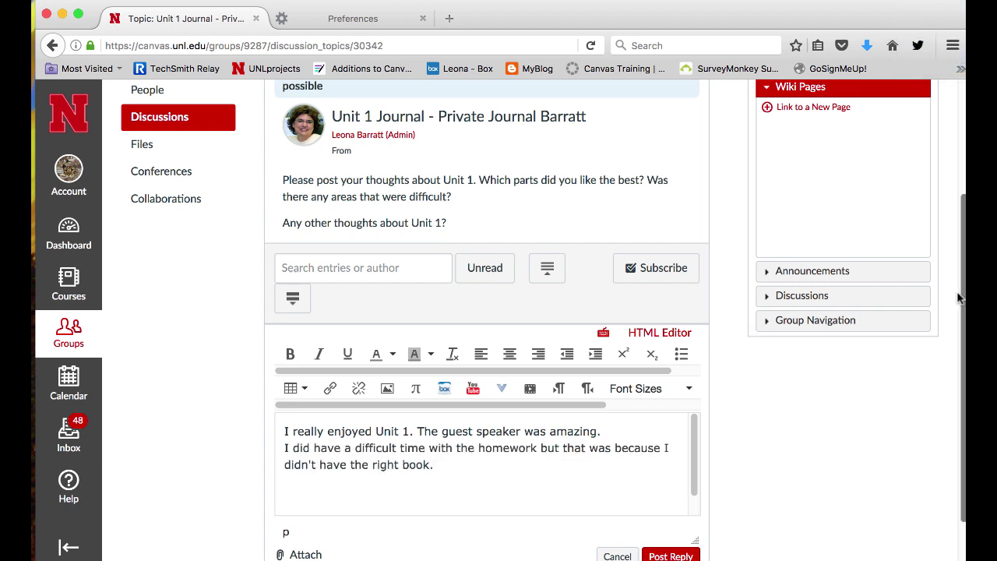
{"action": "scroll", "coordinate": [963, 311], "scroll_direction": "down", "scroll_amount": 2}
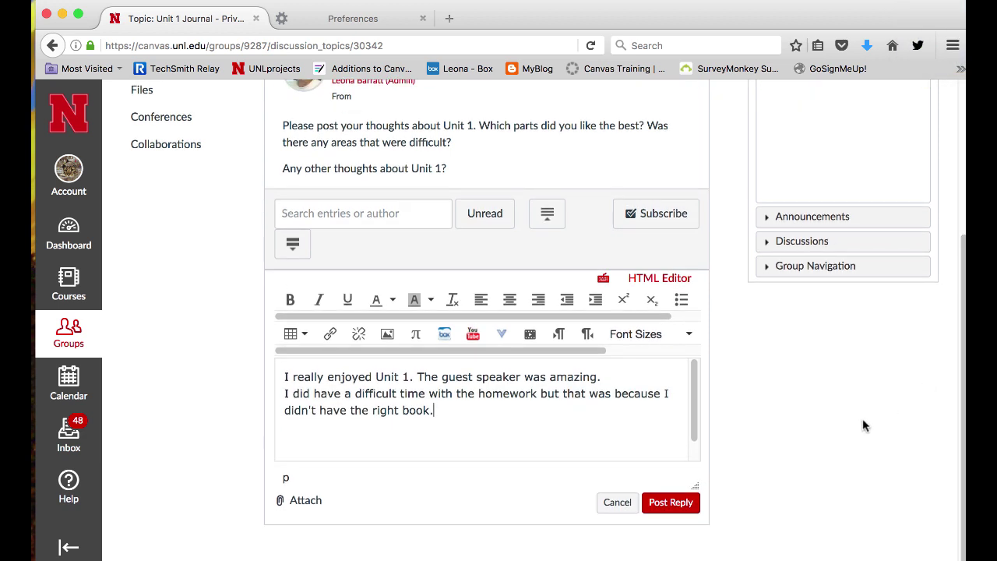
{"action": "left_click", "coordinate": [679, 502]}
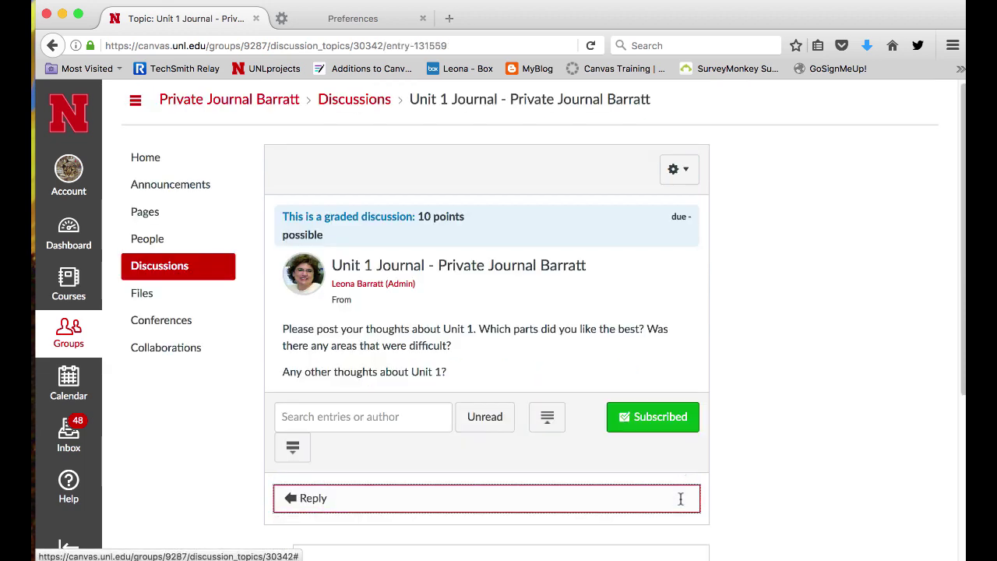
{"action": "scroll", "coordinate": [962, 327], "scroll_direction": "up", "scroll_amount": 5}
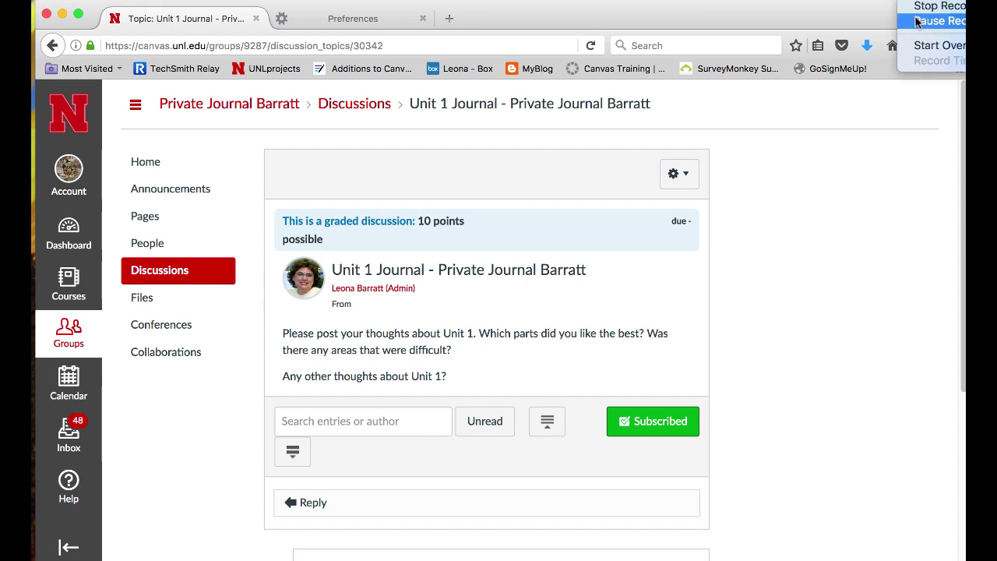
{"action": "left_click", "coordinate": [919, 21]}
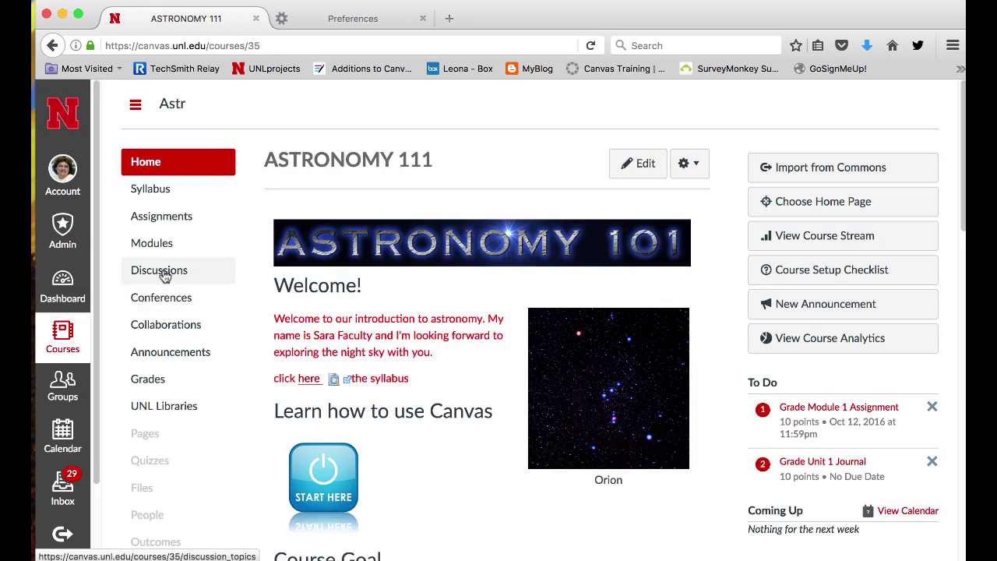
Step: In the instructor's course view, open the Unit 1 Journal discussion and read the reply in the student's private journal that has a post
{"action": "left_click", "coordinate": [163, 272]}
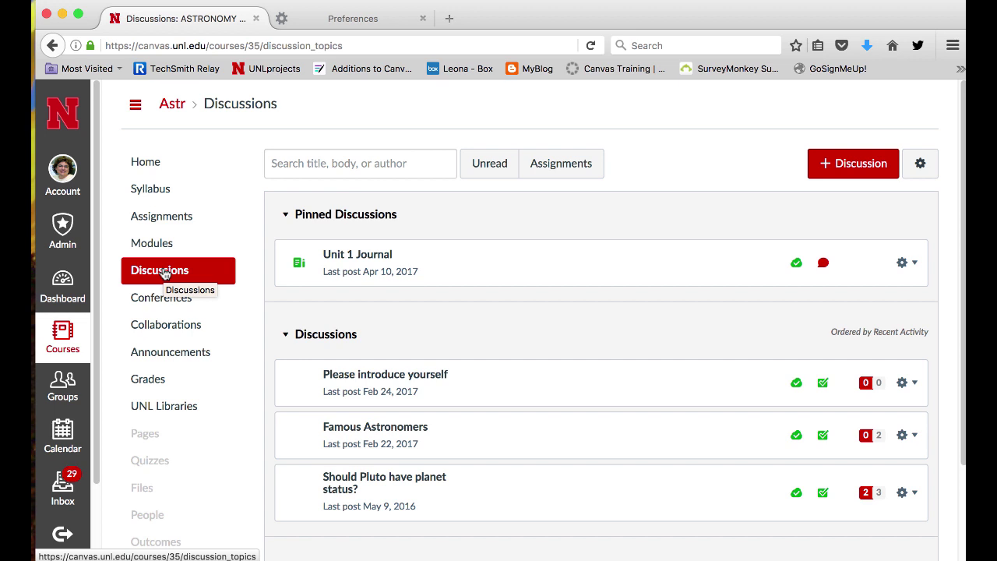
{"action": "left_click", "coordinate": [340, 261]}
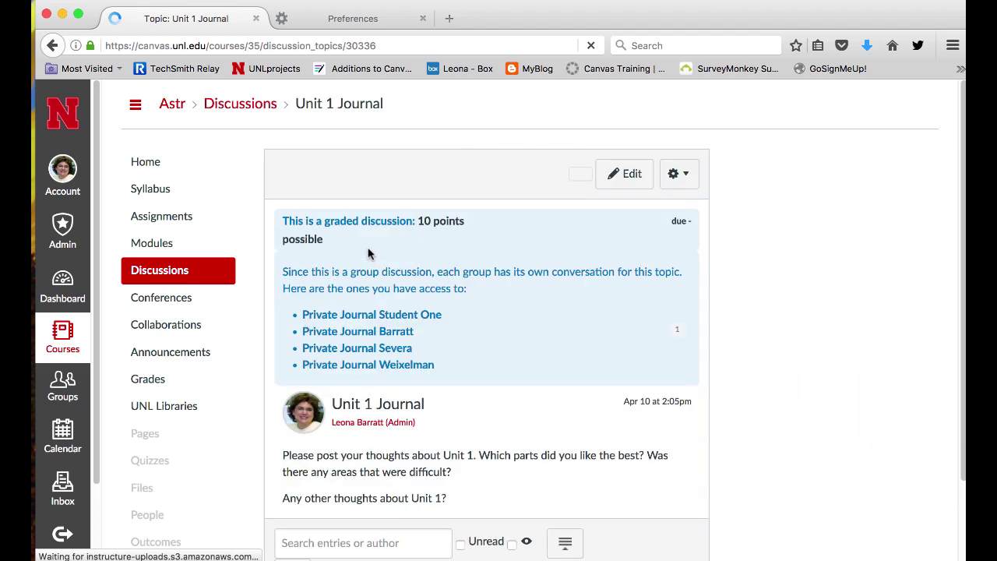
{"action": "left_click", "coordinate": [366, 339]}
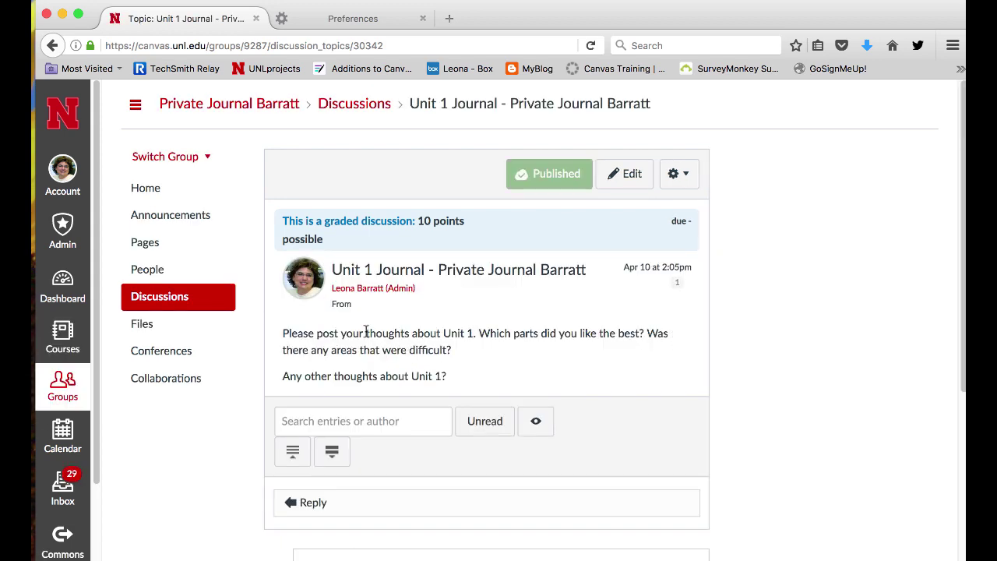
{"action": "scroll", "coordinate": [543, 320], "scroll_direction": "down", "scroll_amount": 5}
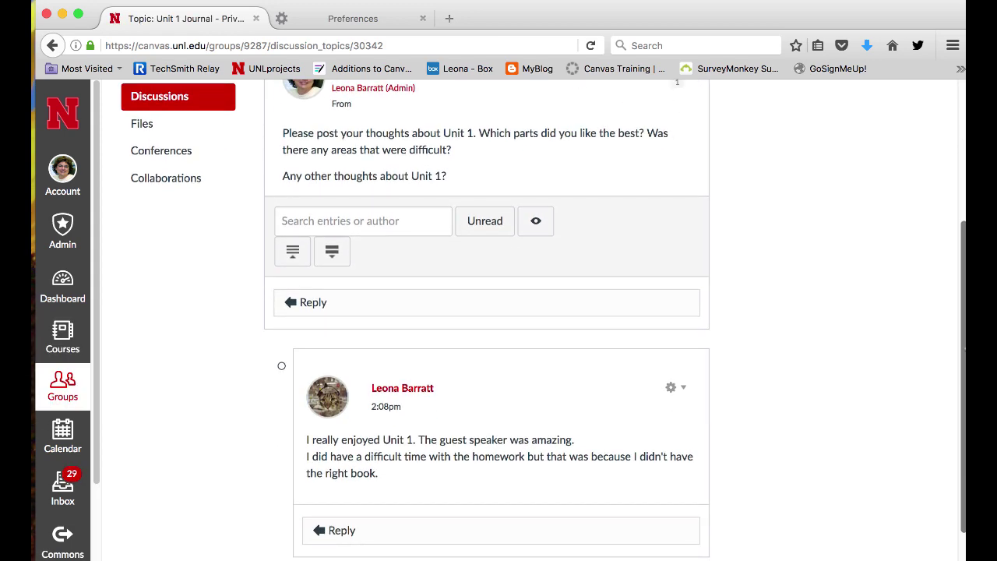
{"action": "scroll", "coordinate": [543, 320], "scroll_direction": "up", "scroll_amount": 5}
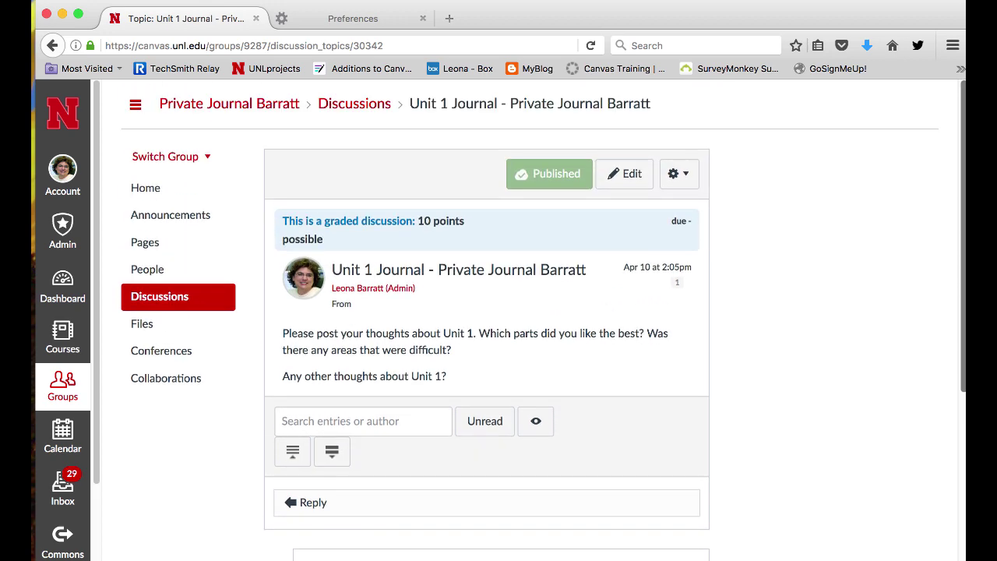
{"action": "left_click", "coordinate": [52, 45]}
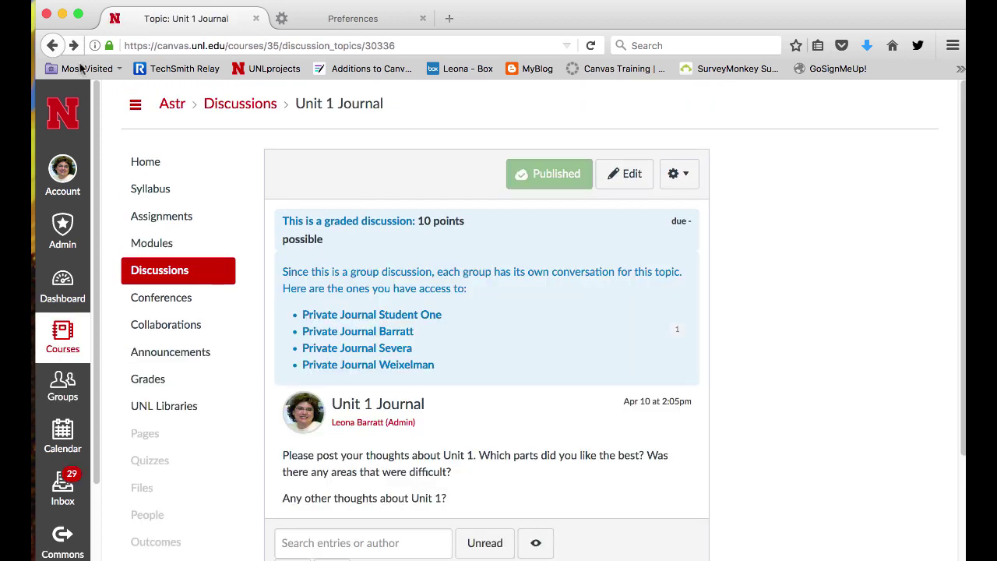
Step: From the course gradebook, open Unit 1 Journal in SpeedGrader and open the first student's grade for entry
{"action": "left_click", "coordinate": [143, 378]}
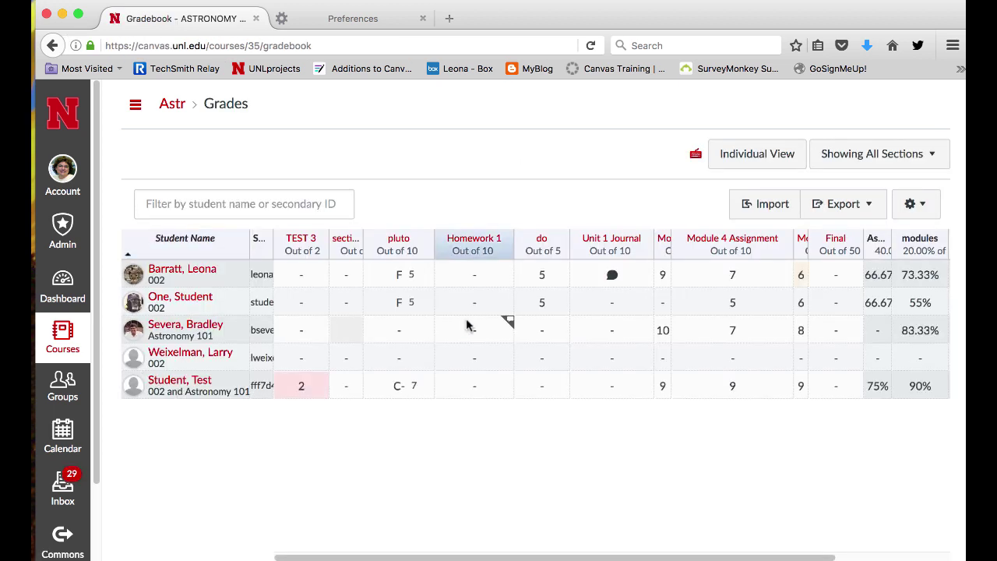
{"action": "left_click", "coordinate": [646, 264]}
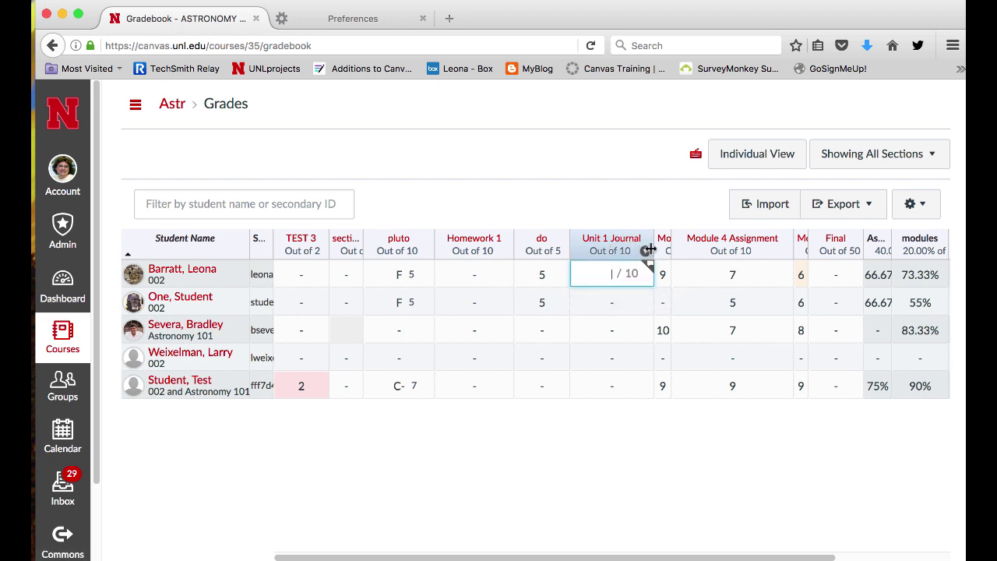
{"action": "left_click", "coordinate": [645, 250]}
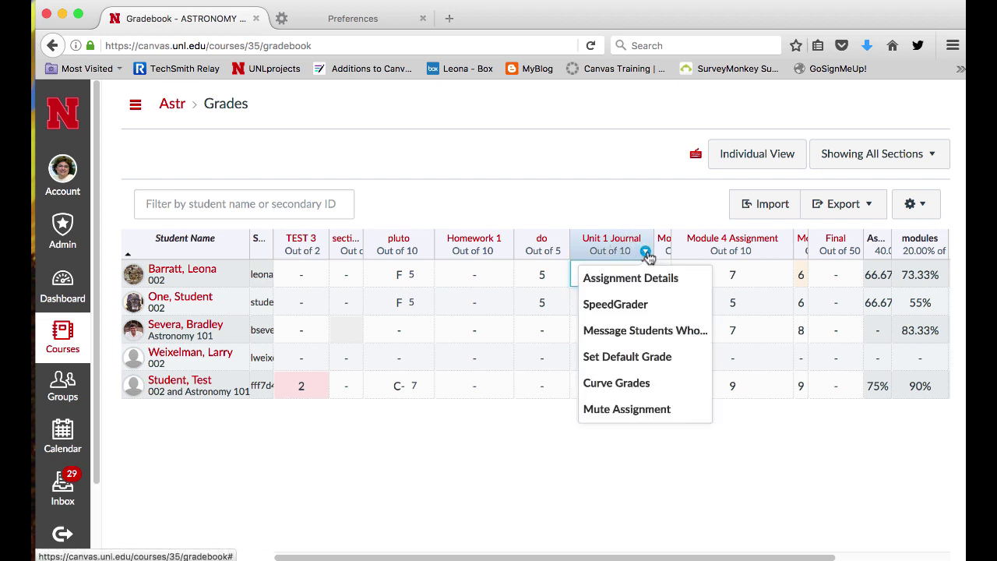
{"action": "left_click", "coordinate": [622, 302]}
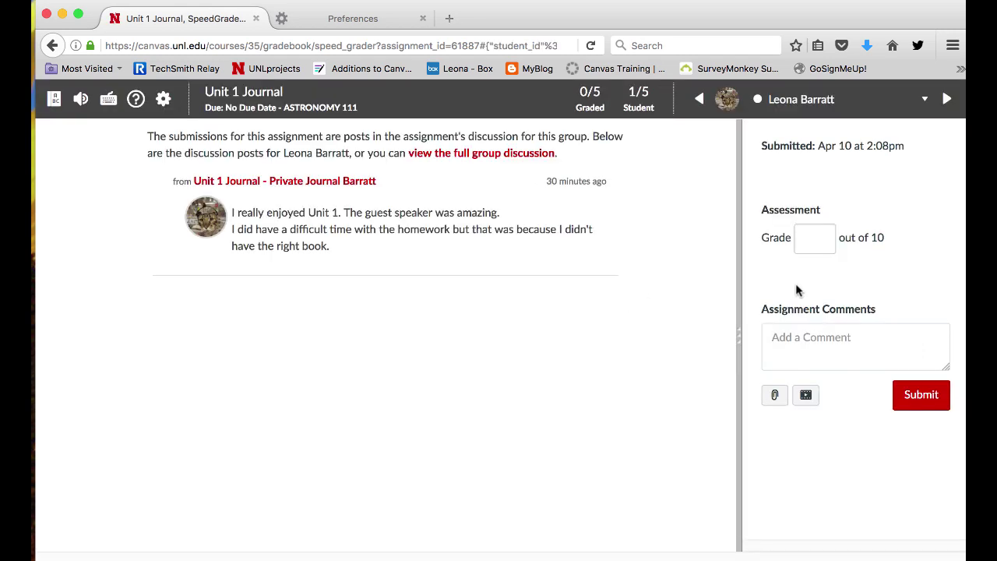
{"action": "left_click", "coordinate": [813, 240]}
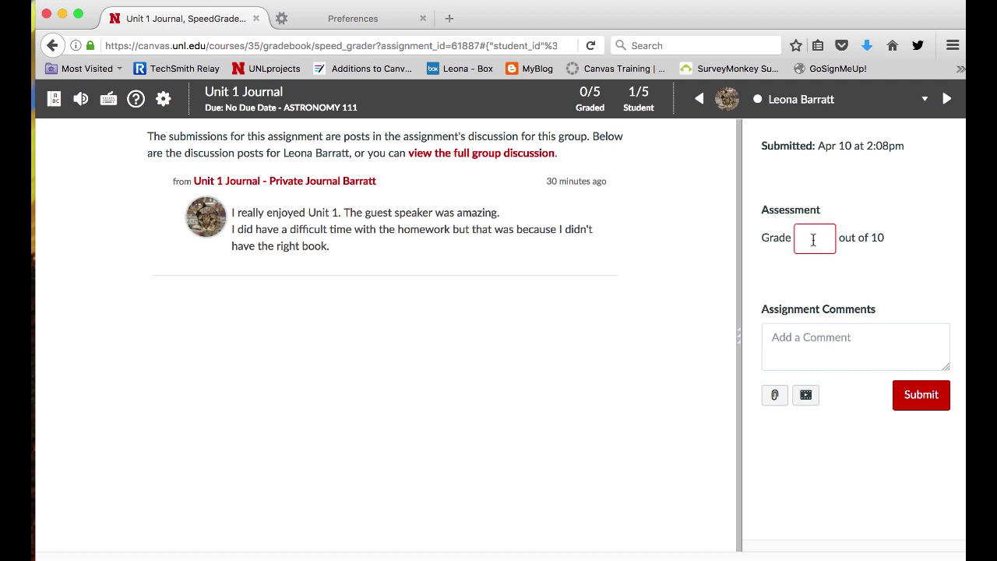